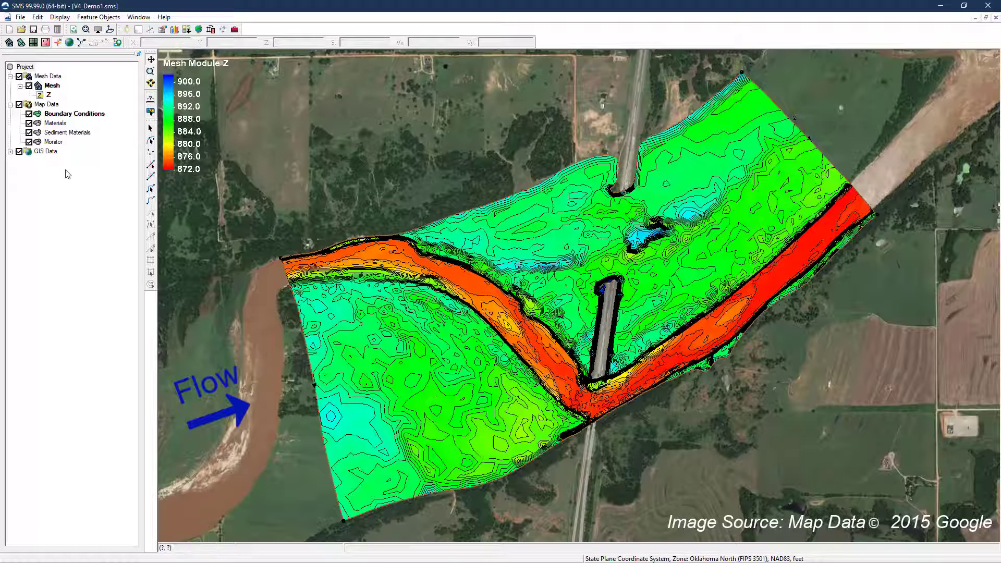
# Create a new SRH-2D simulation in the project and rename it "100yr Sediment".
pyautogui.rightClick(38, 173)
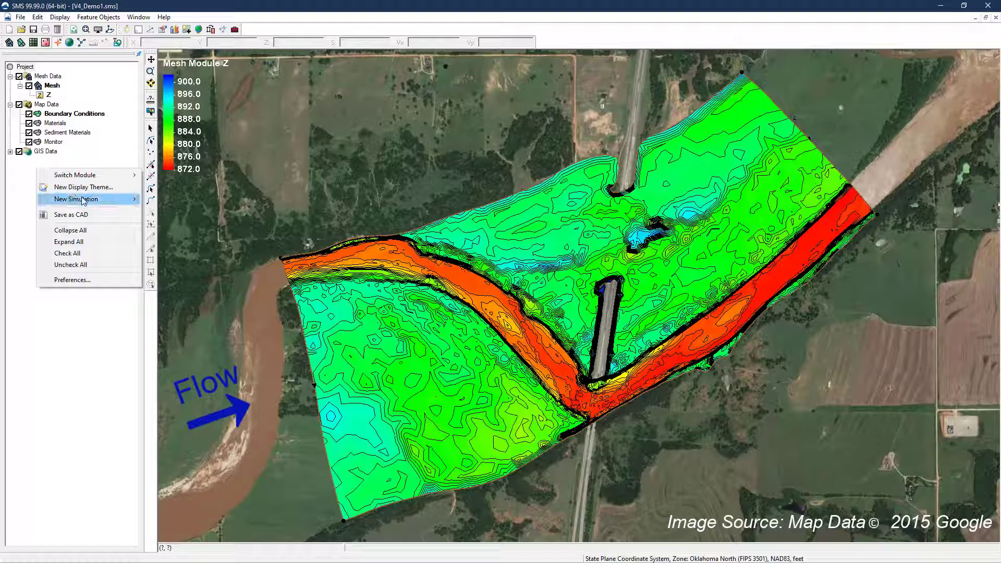
pyautogui.moveTo(97, 199)
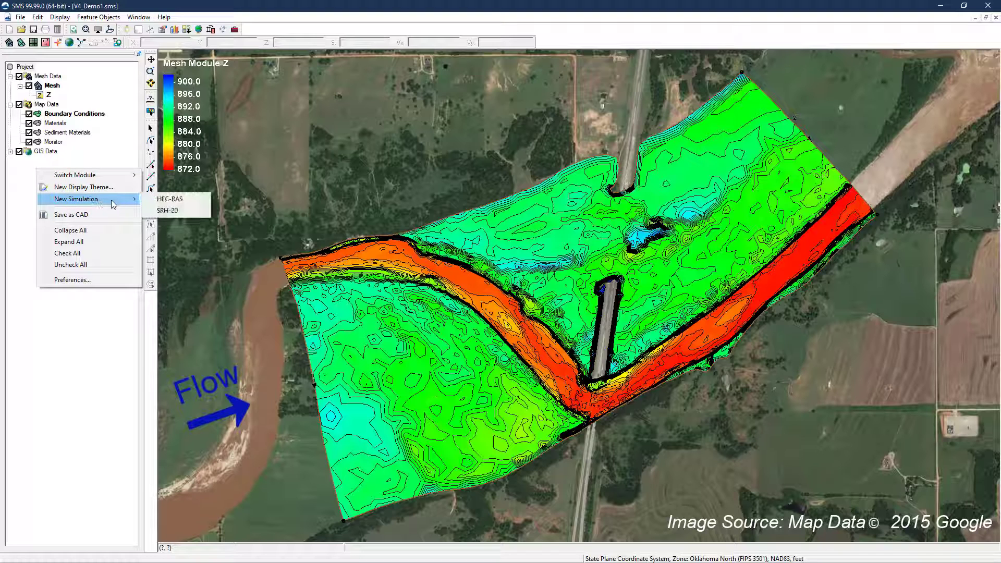
pyautogui.click(165, 211)
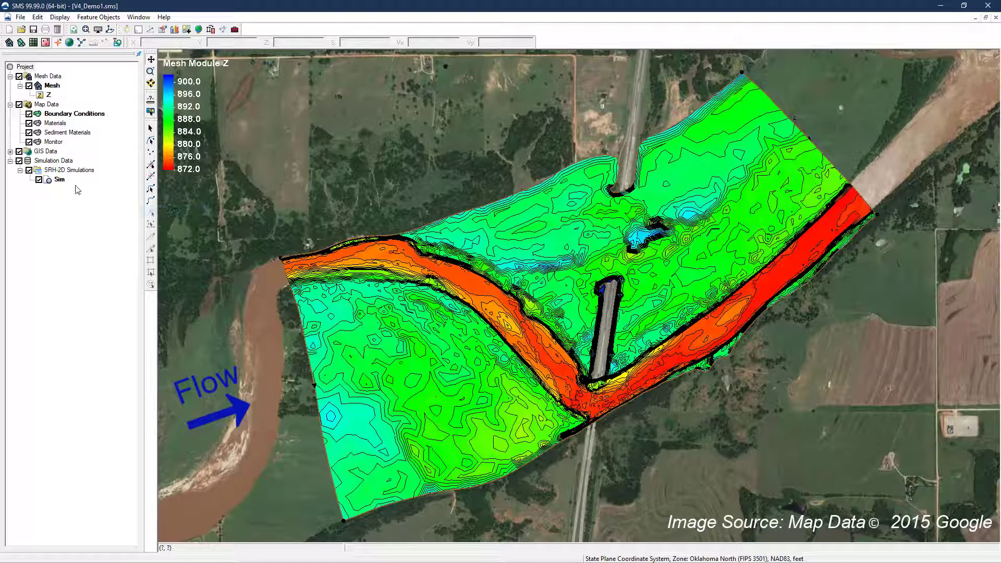
pyautogui.rightClick(60, 180)
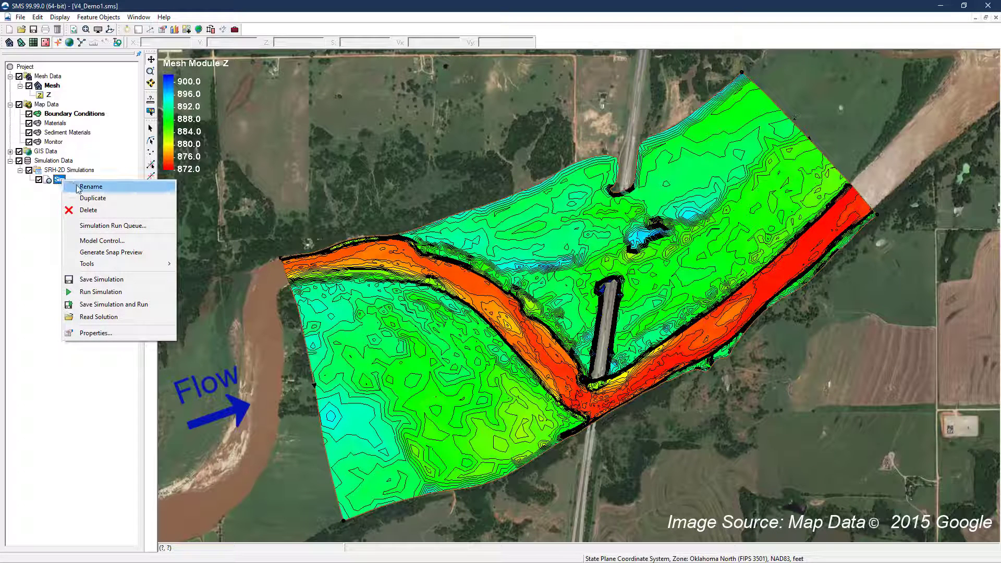
pyautogui.click(78, 187)
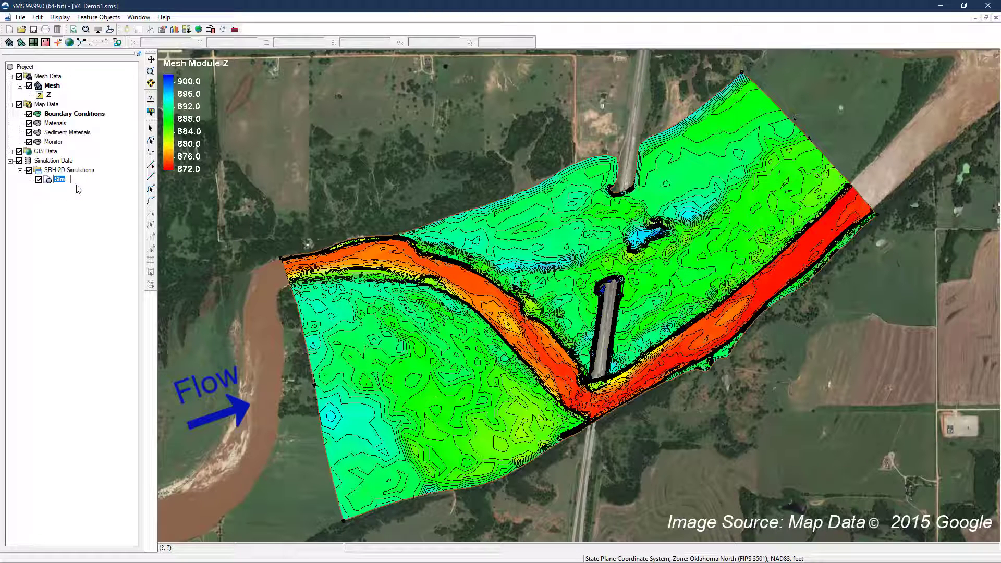
pyautogui.write('100yr Sediment')
pyautogui.press('Return')
# Apply the mesh and the Boundary Conditions, Materials, Sediment Materials and Monitor coverages to the 100yr Sediment simulation.
pyautogui.rightClick(54, 87)
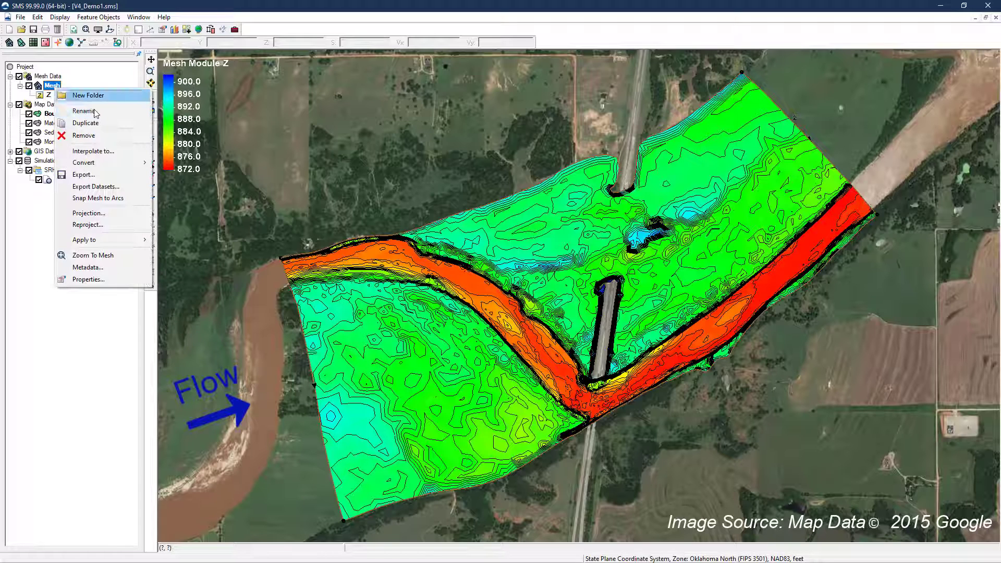
pyautogui.moveTo(105, 240)
pyautogui.click(225, 240)
pyautogui.rightClick(78, 118)
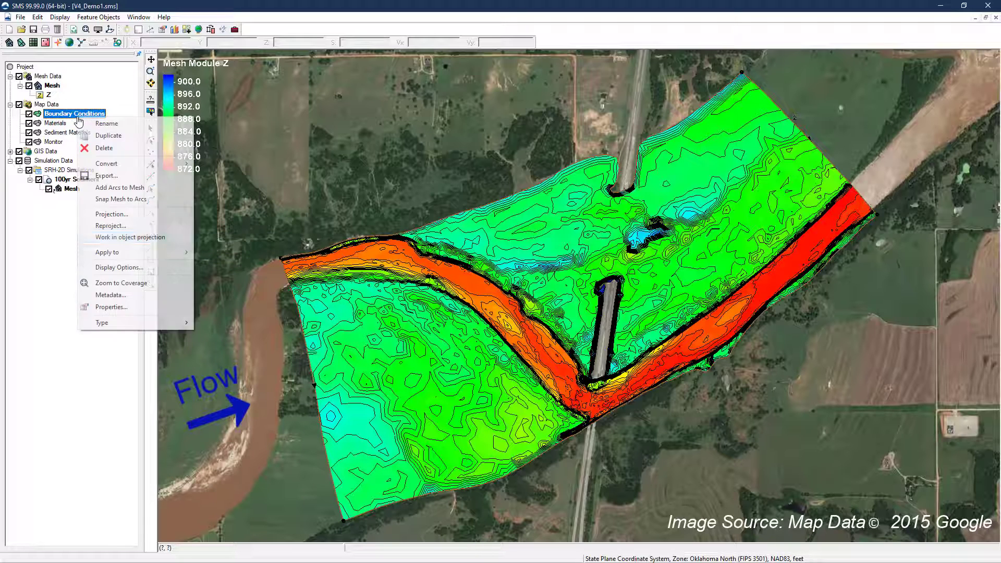
pyautogui.moveTo(177, 252)
pyautogui.click(235, 253)
pyautogui.rightClick(60, 123)
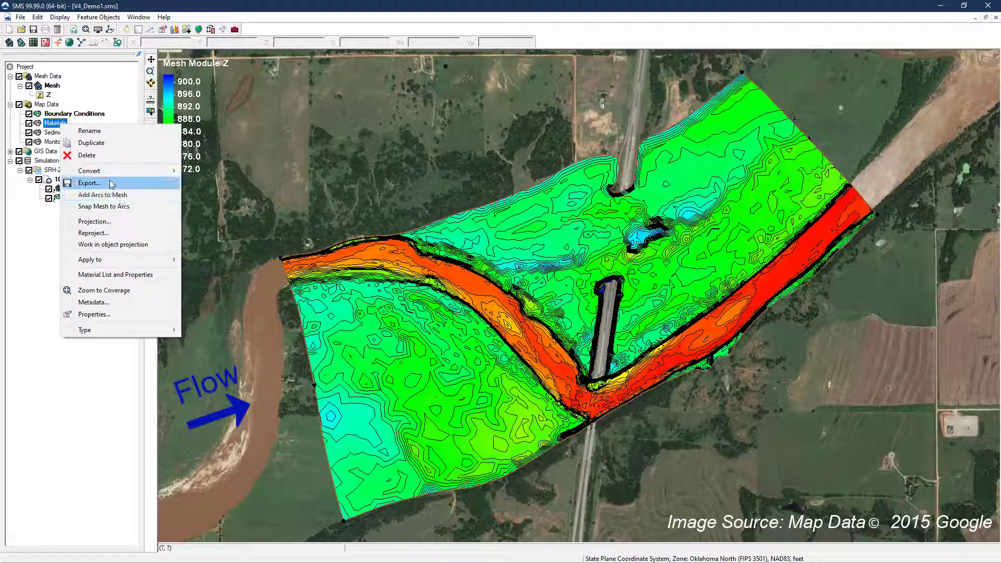
pyautogui.click(234, 259)
pyautogui.rightClick(72, 134)
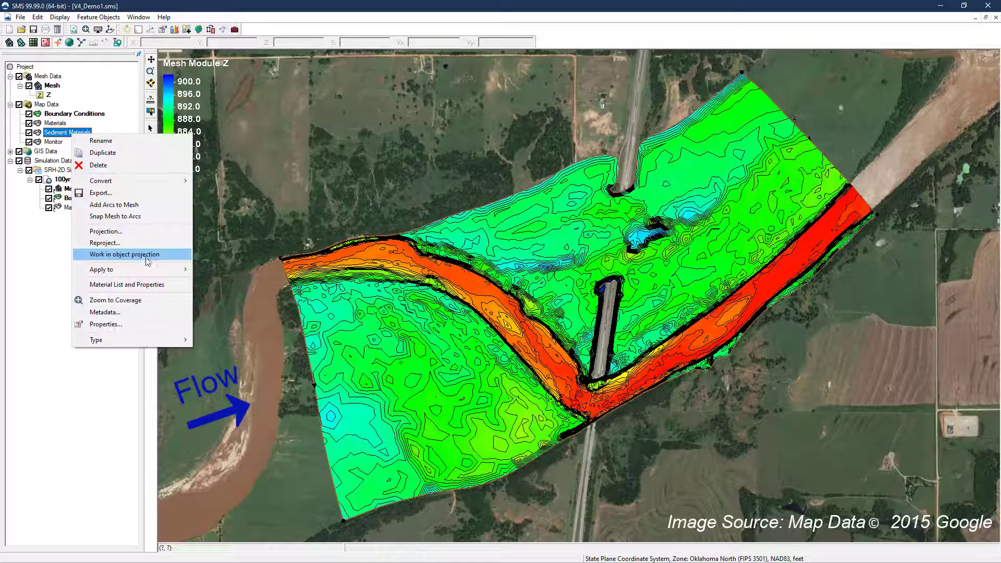
pyautogui.click(234, 269)
pyautogui.rightClick(56, 142)
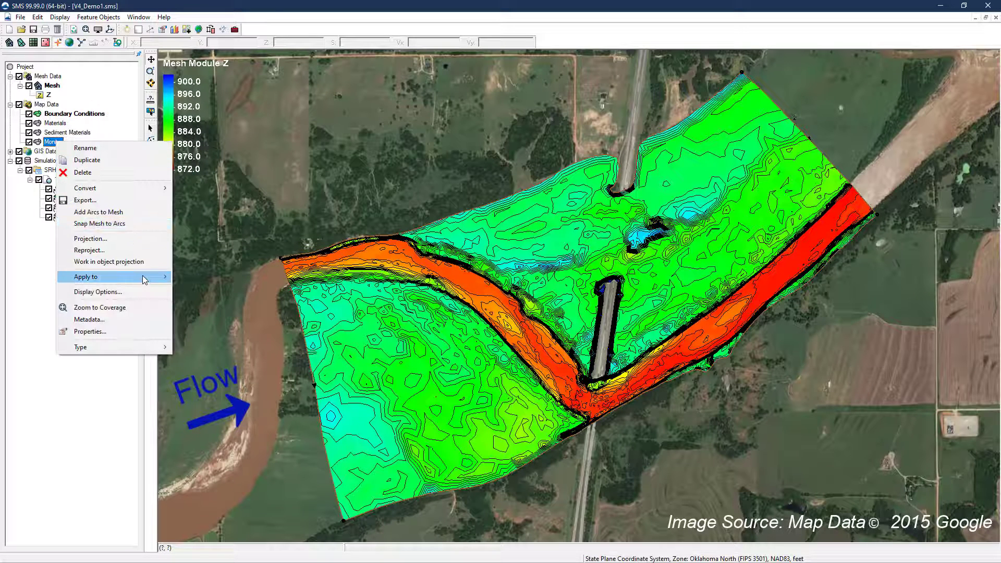
pyautogui.click(189, 276)
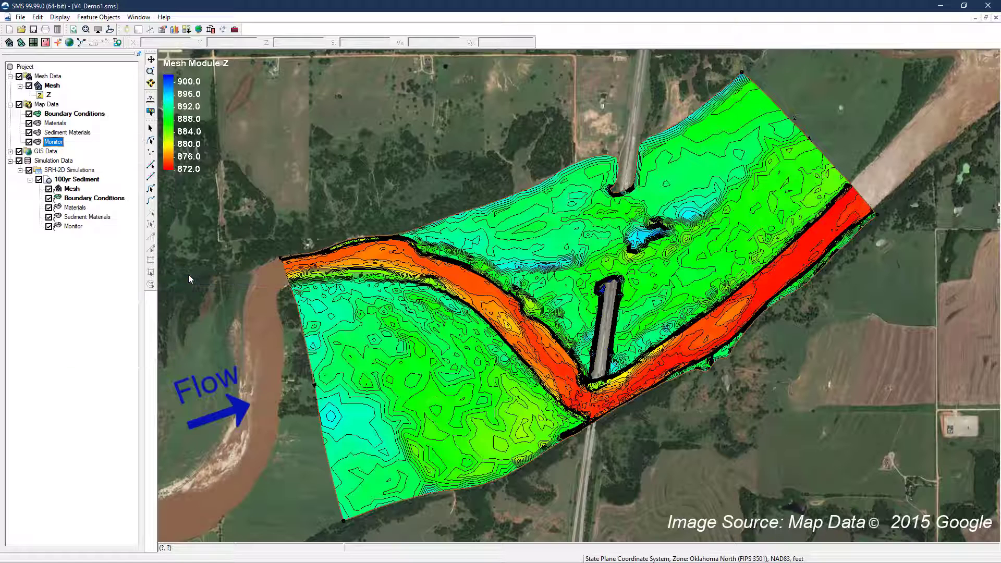
# In the 100yr Sediment simulation's model control, set the time step to 5.0 seconds and the end time to 50.0 hours.
pyautogui.rightClick(86, 181)
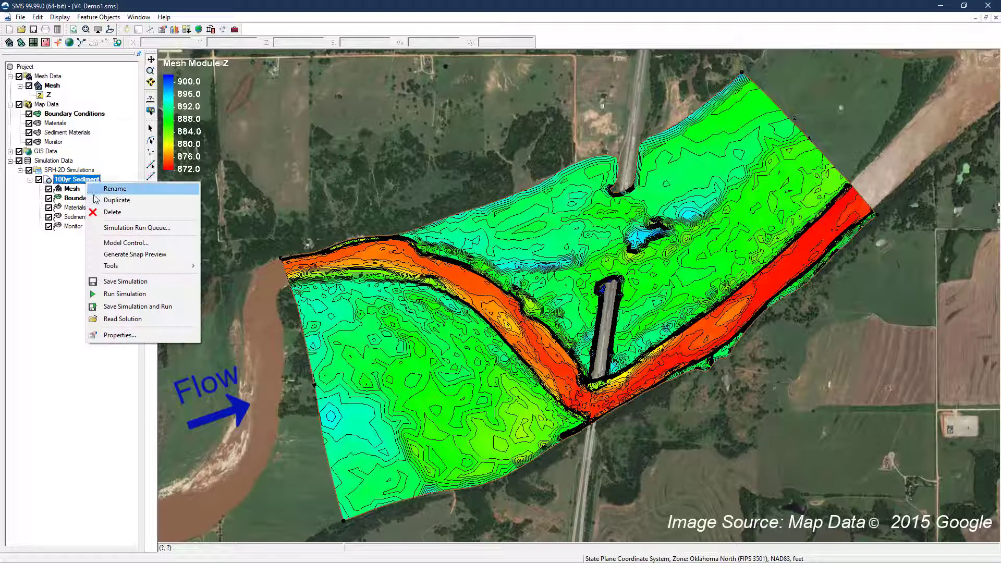
pyautogui.click(121, 244)
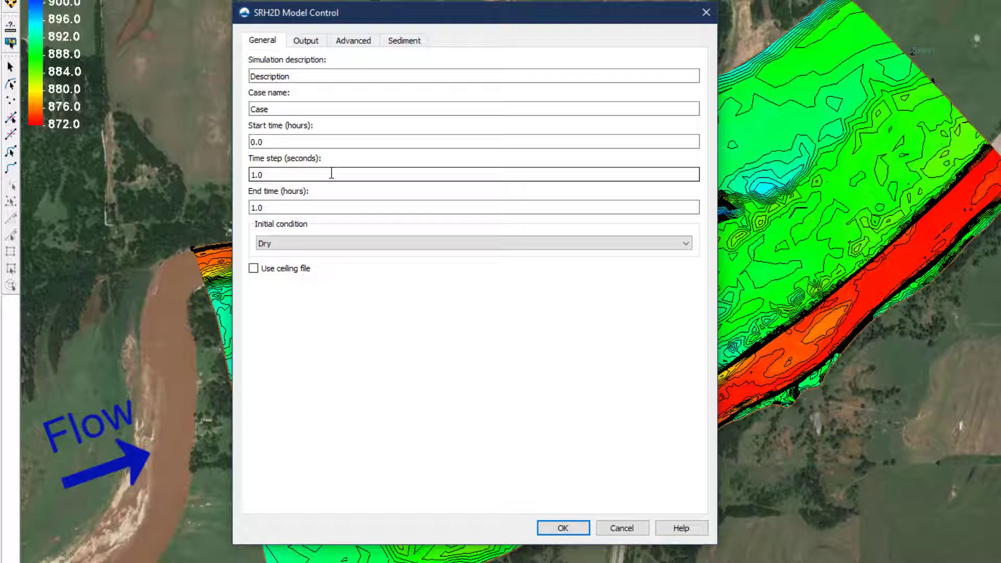
pyautogui.moveTo(265, 175); pyautogui.dragTo(243, 174)
pyautogui.write('5.0')
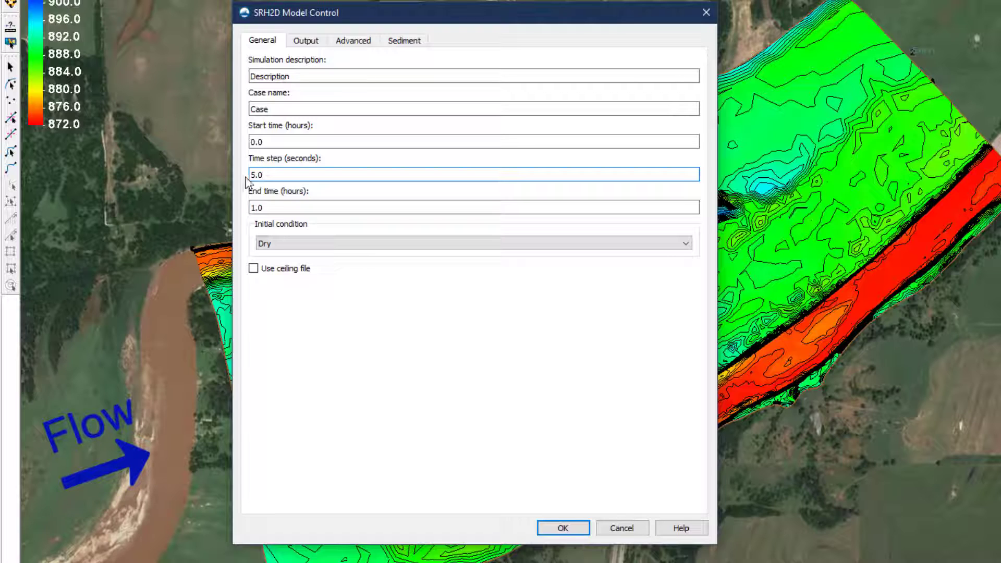
pyautogui.click(266, 207)
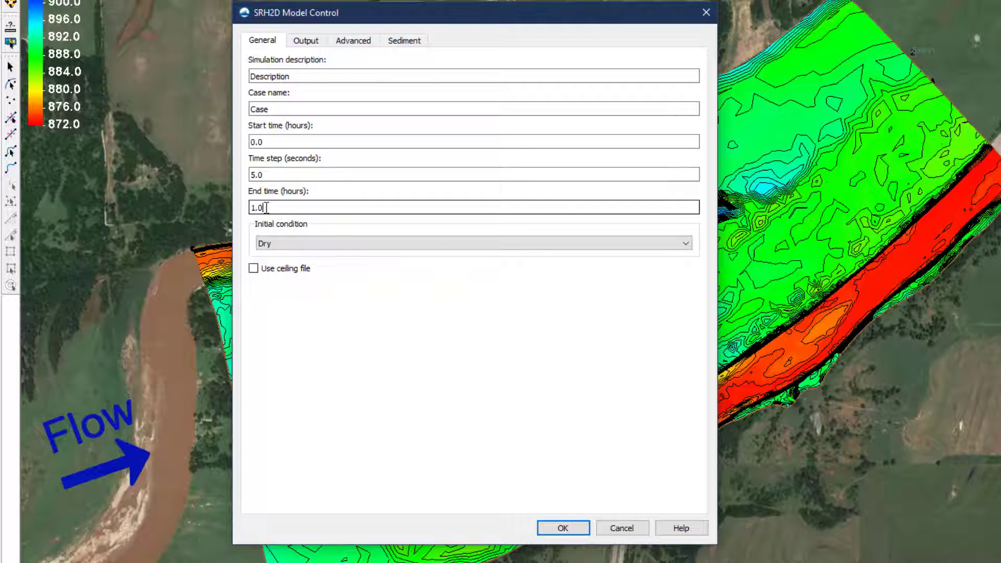
pyautogui.moveTo(261, 207); pyautogui.dragTo(252, 208)
pyautogui.write('50.0')
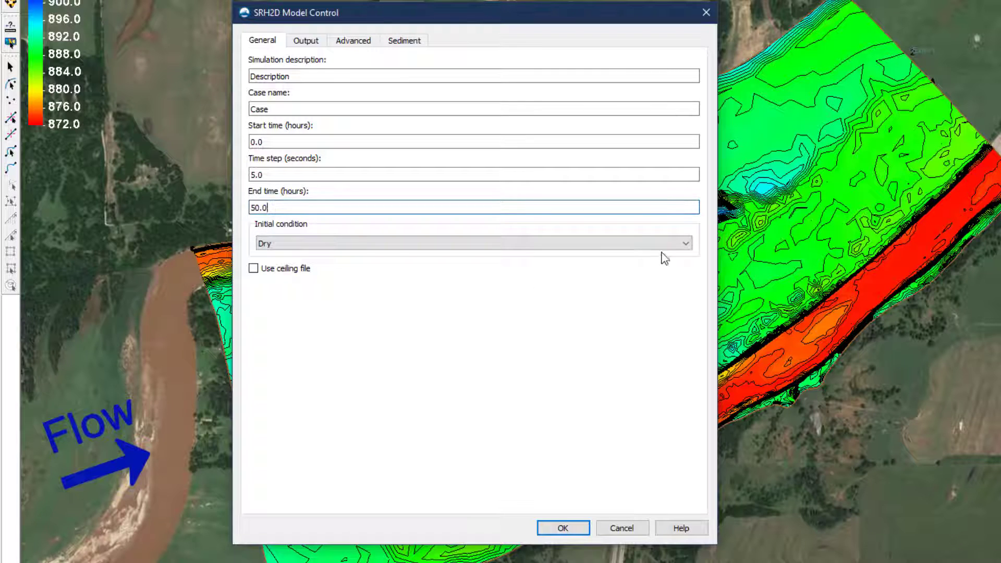
# Set the initial condition to Restart File, using Case_RST8.dat from the V4_Hyd_Restart folder.
pyautogui.click(685, 244)
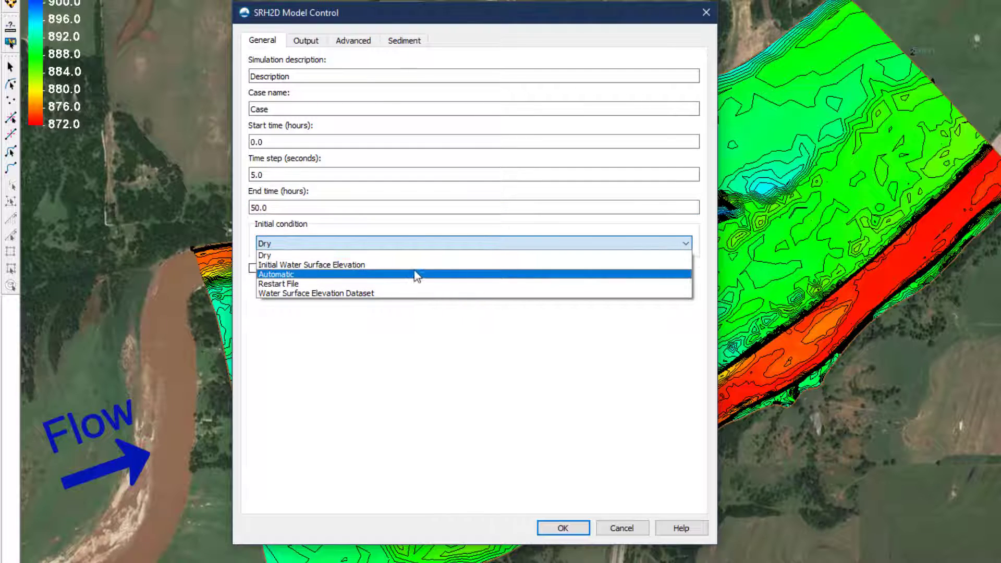
pyautogui.click(339, 284)
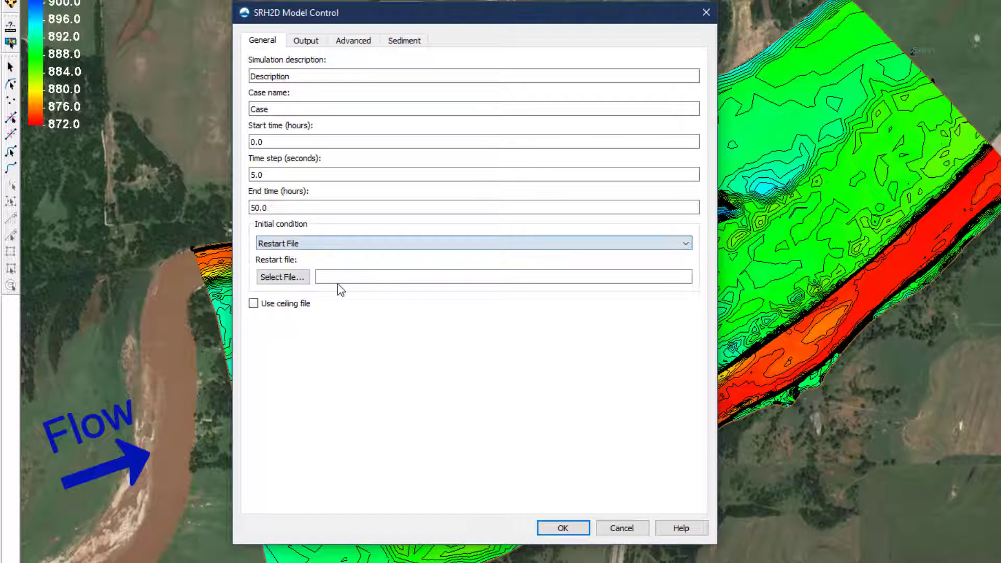
pyautogui.click(302, 279)
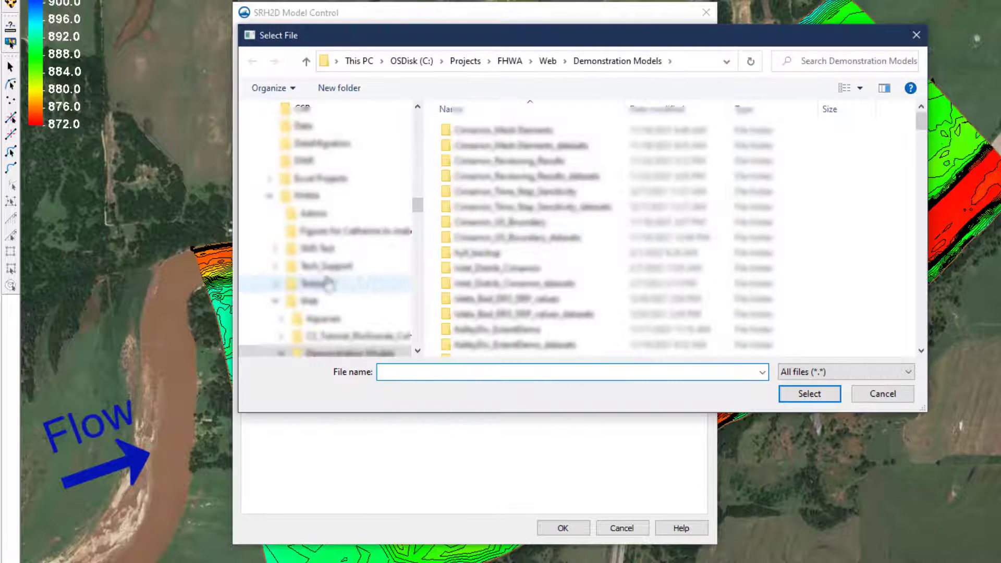
pyautogui.scroll(-5, 556, 284)
pyautogui.scroll(-5, 557, 280)
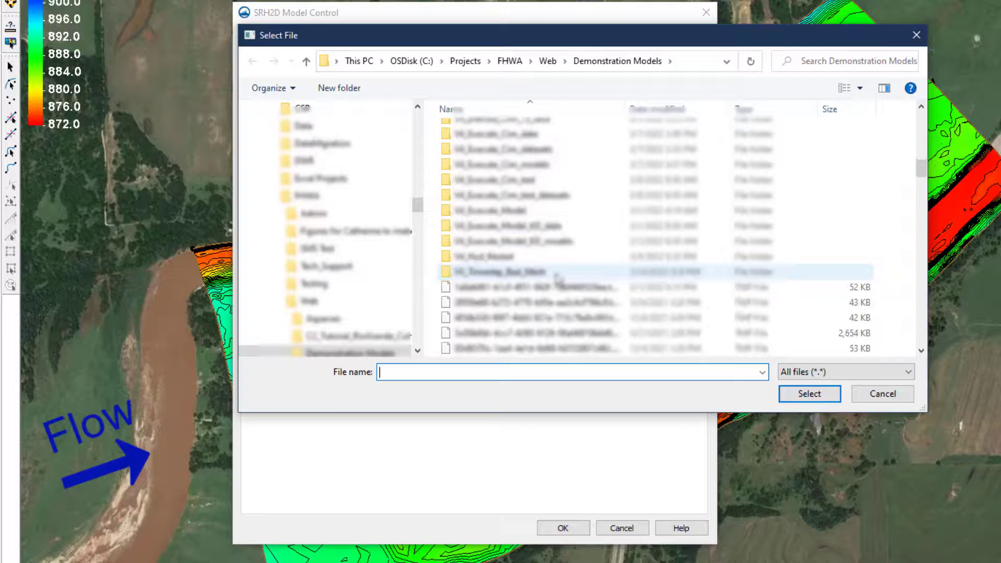
pyautogui.click(530, 261)
pyautogui.doubleClick(530, 261)
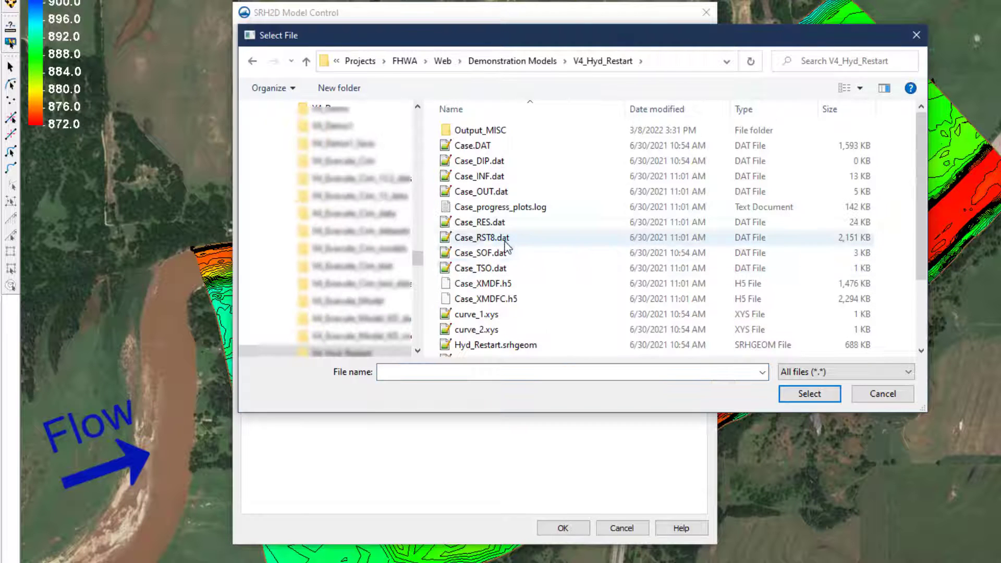
pyautogui.click(503, 238)
pyautogui.click(792, 394)
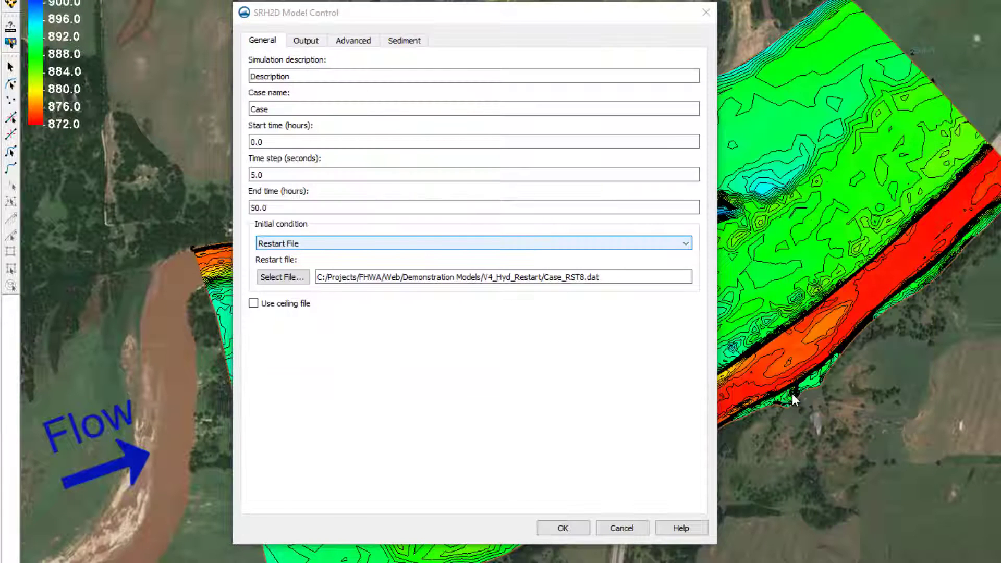
pyautogui.click(685, 244)
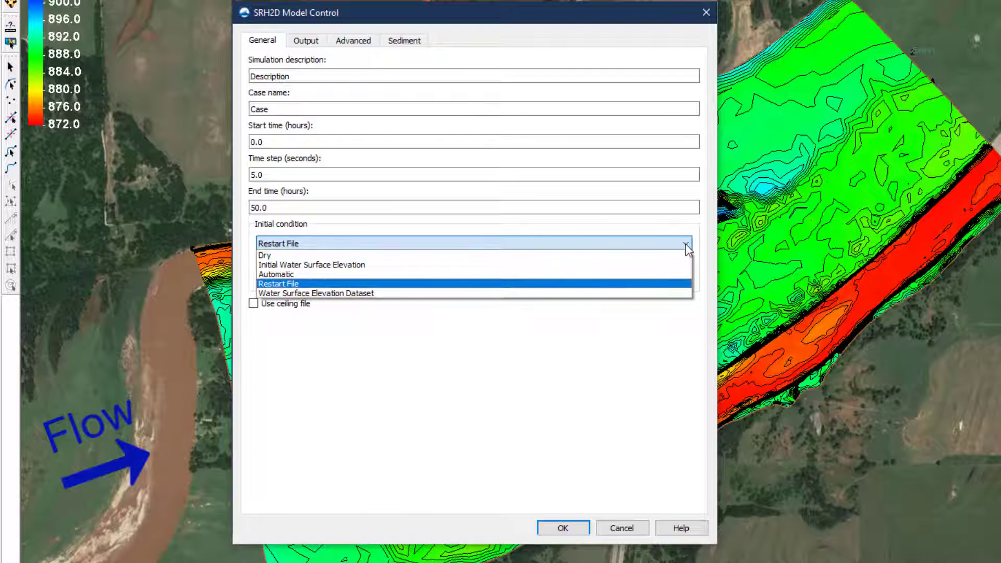
pyautogui.click(687, 245)
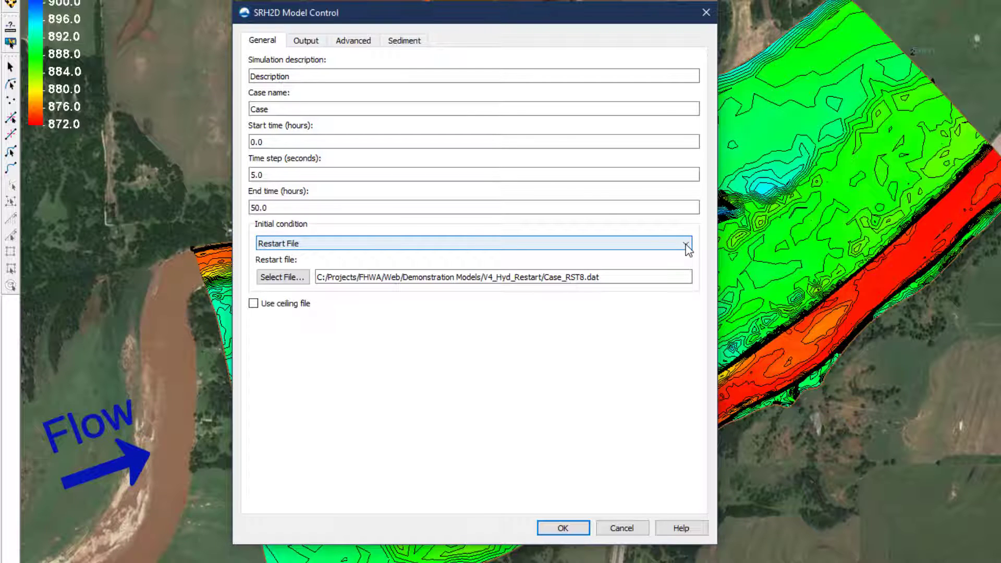
# Enable sediment and paste the seven copied particle diameter thresholds, beginning with 0.25, 0.5, 1.0, 2.0, 4.0 and 8.0 mm.
pyautogui.click(404, 41)
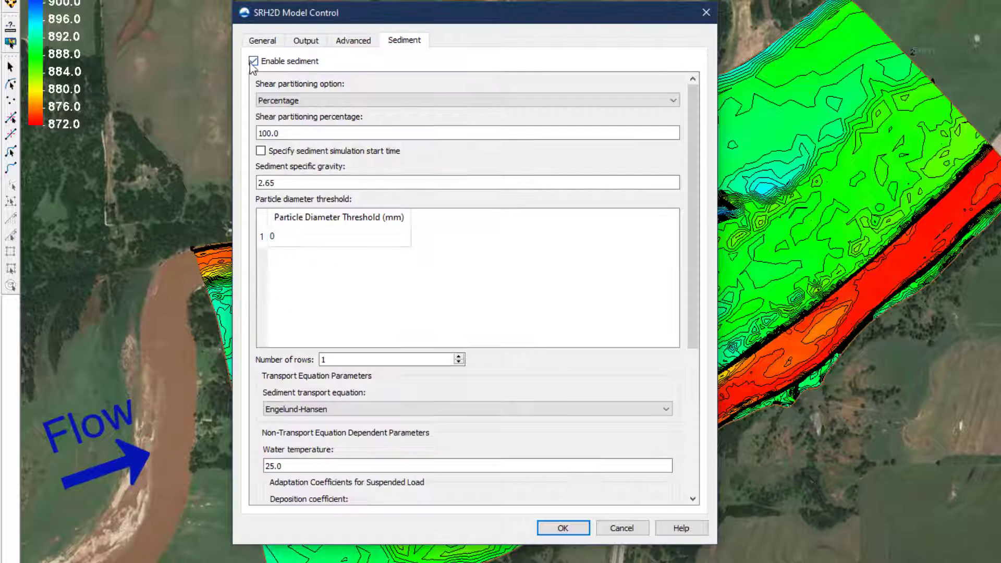
pyautogui.click(254, 61)
pyautogui.click(261, 150)
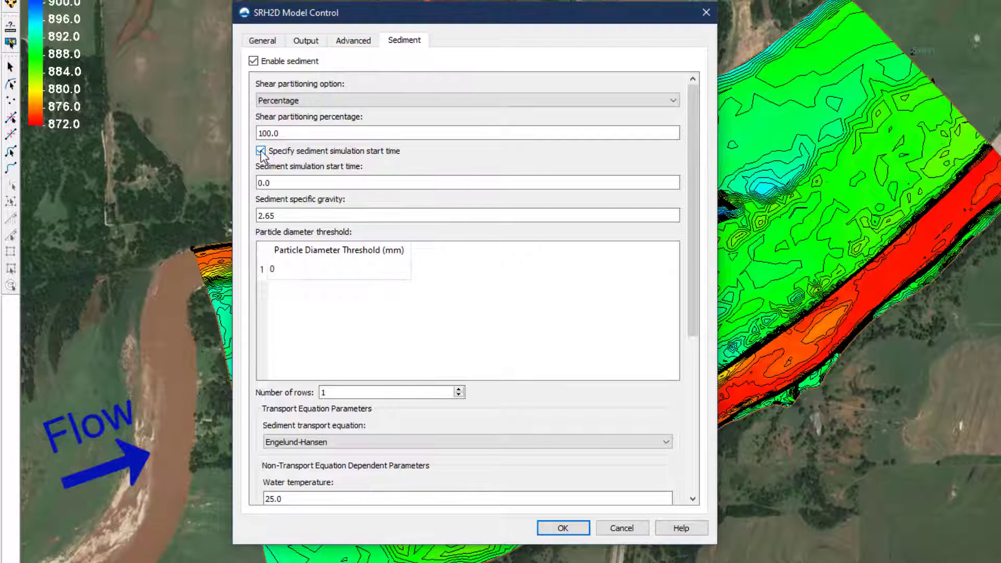
pyautogui.click(260, 151)
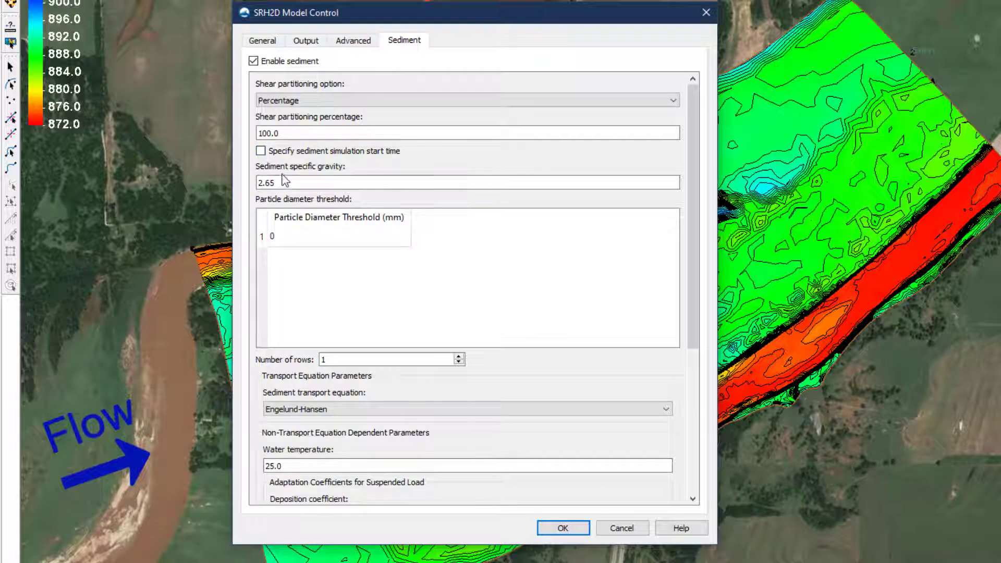
pyautogui.click(343, 219)
pyautogui.hotkey('ctrl', 'v')
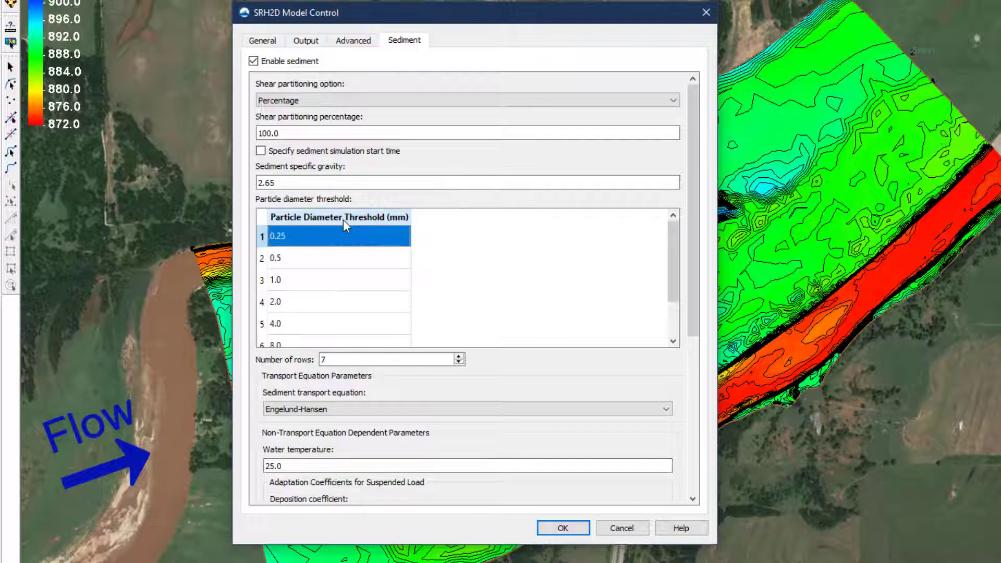
# Set the adaptation length mode for bedload transport to Philips-Sutherland Saltation Length Formula.
pyautogui.moveTo(691, 312); pyautogui.dragTo(695, 494)
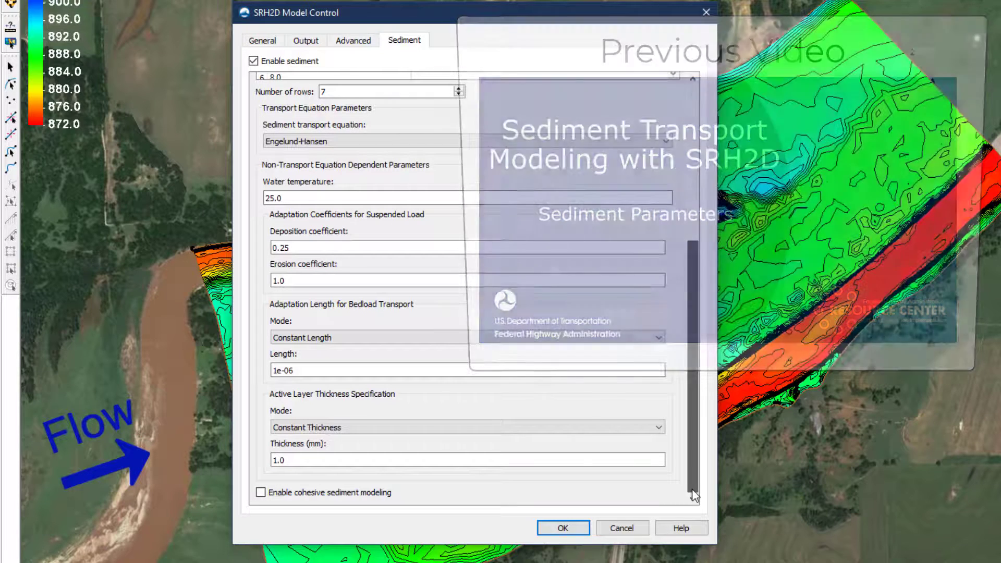
pyautogui.click(658, 338)
pyautogui.click(637, 360)
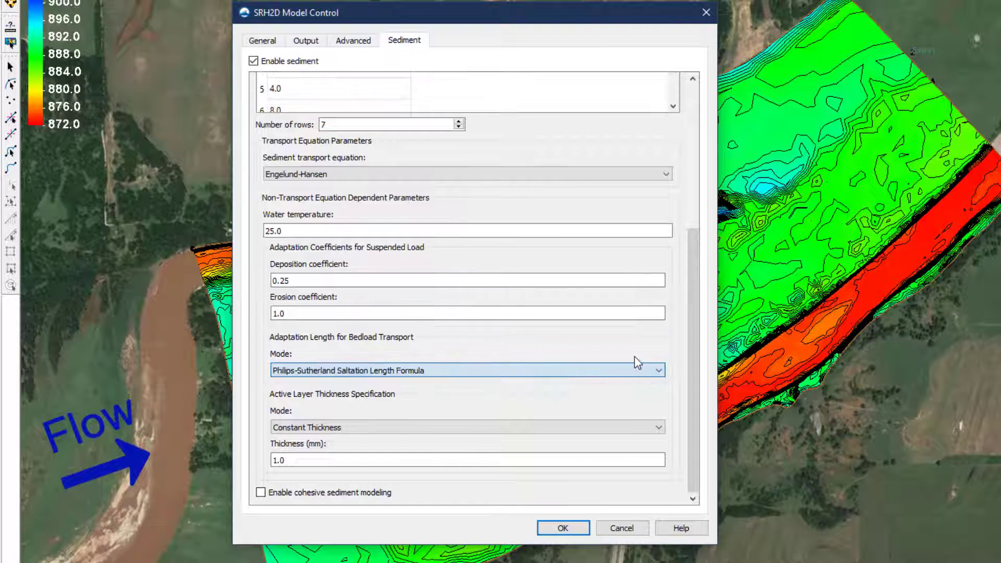
# Base the active layer thickness on D90 with a thickness scale of 11.0, and accept the model control settings.
pyautogui.click(660, 427)
pyautogui.click(637, 451)
pyautogui.click(295, 461)
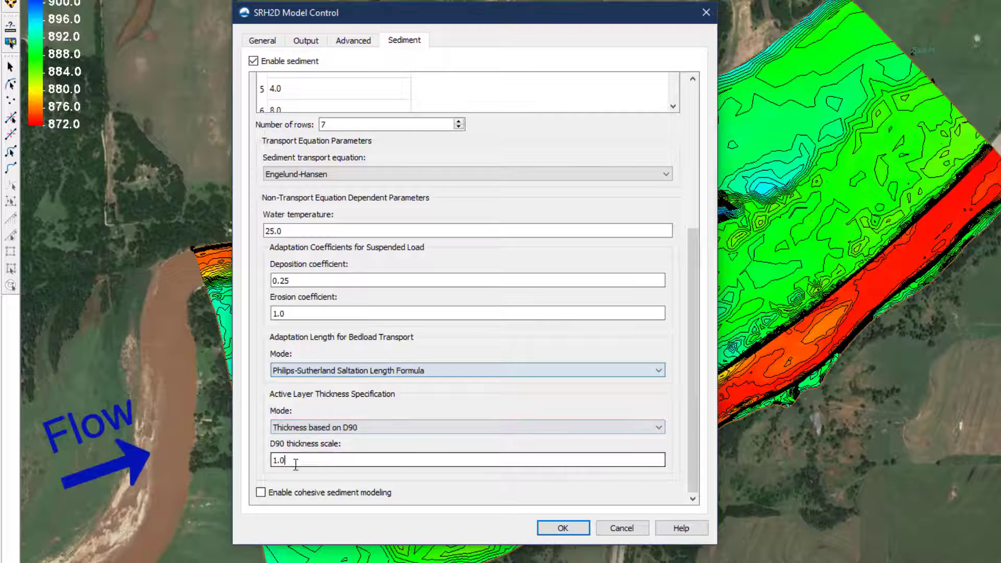
pyautogui.doubleClick(295, 461)
pyautogui.write('11.0')
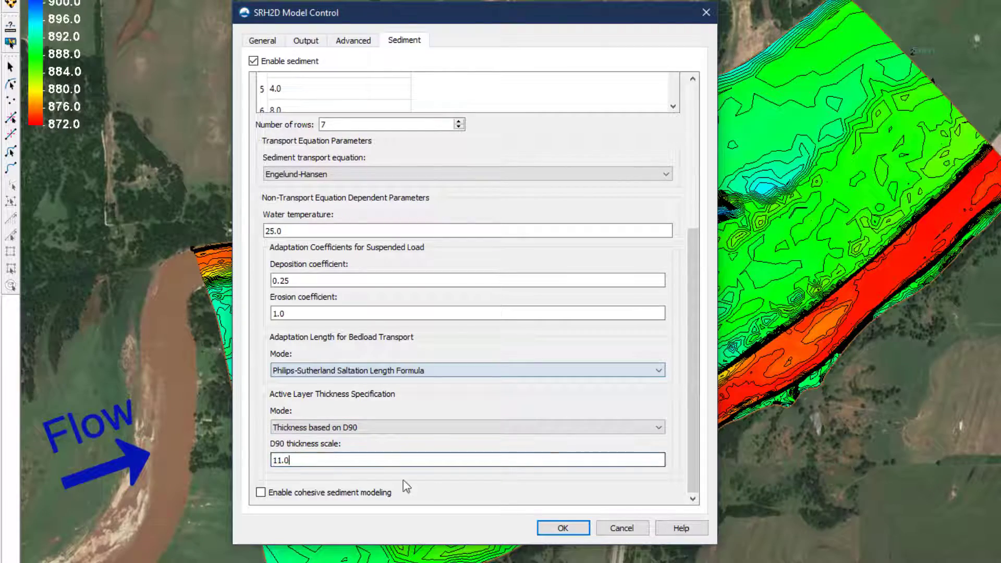
pyautogui.click(564, 528)
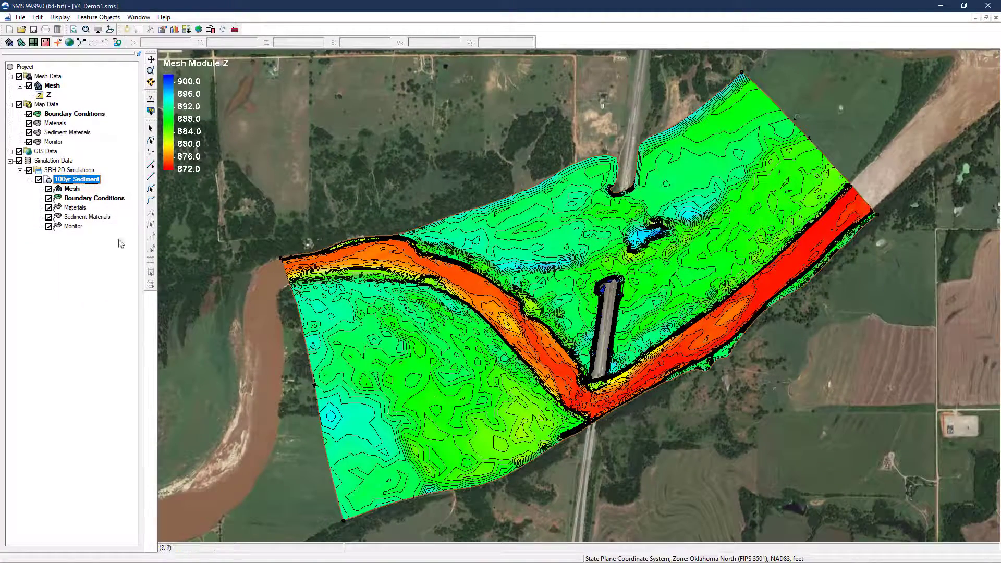
# Save and run the 100yr Sediment simulation.
pyautogui.rightClick(84, 182)
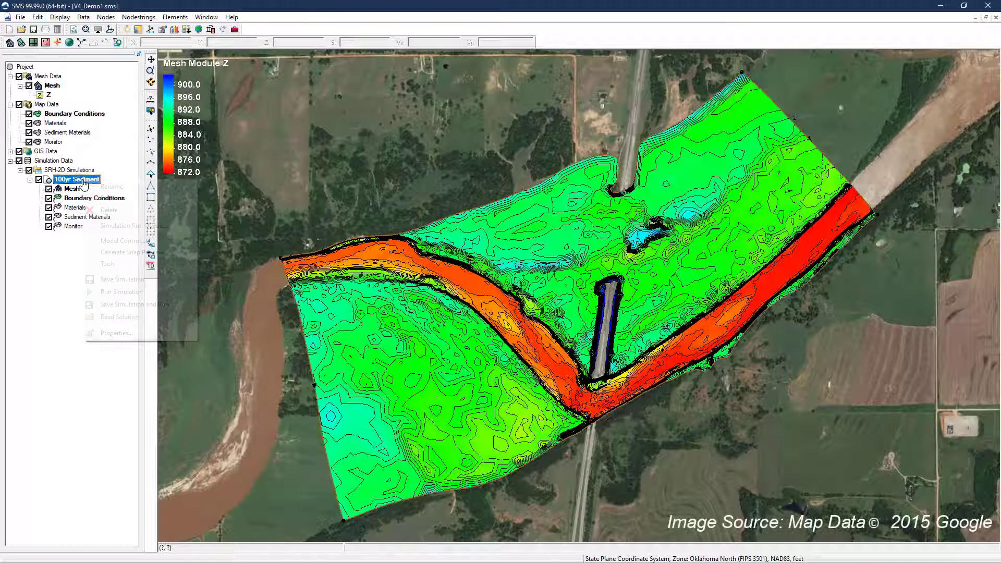
pyautogui.click(128, 304)
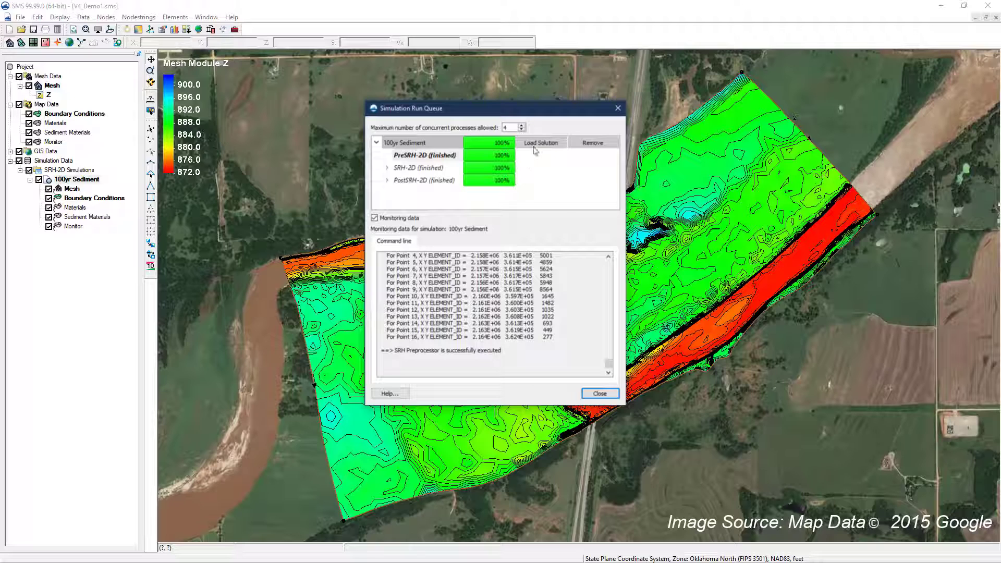
# Load the finished 100yr Sediment solution and review the properties of the B_Stress_lb_p_ft dataset.
pyautogui.click(536, 150)
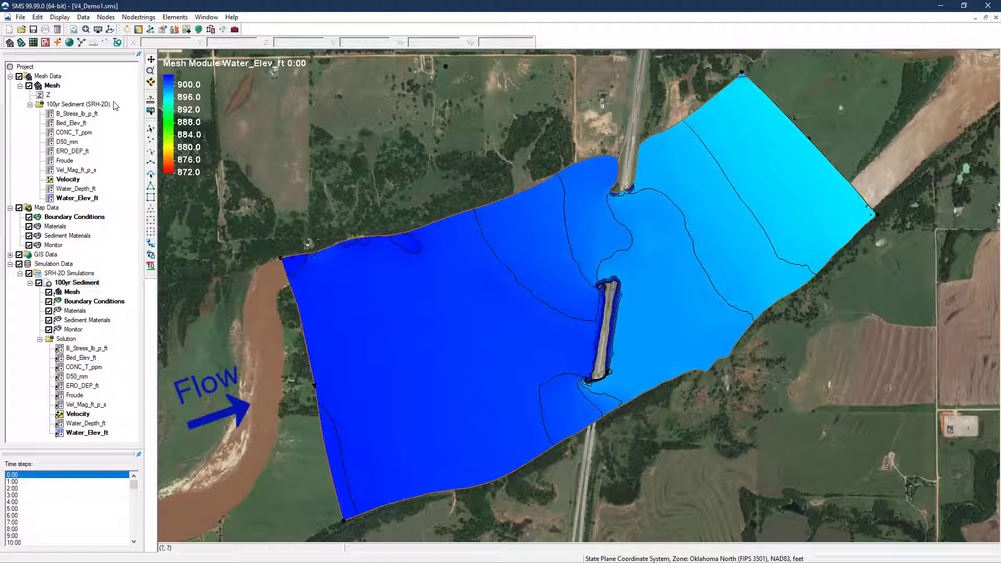
pyautogui.rightClick(94, 115)
pyautogui.click(127, 234)
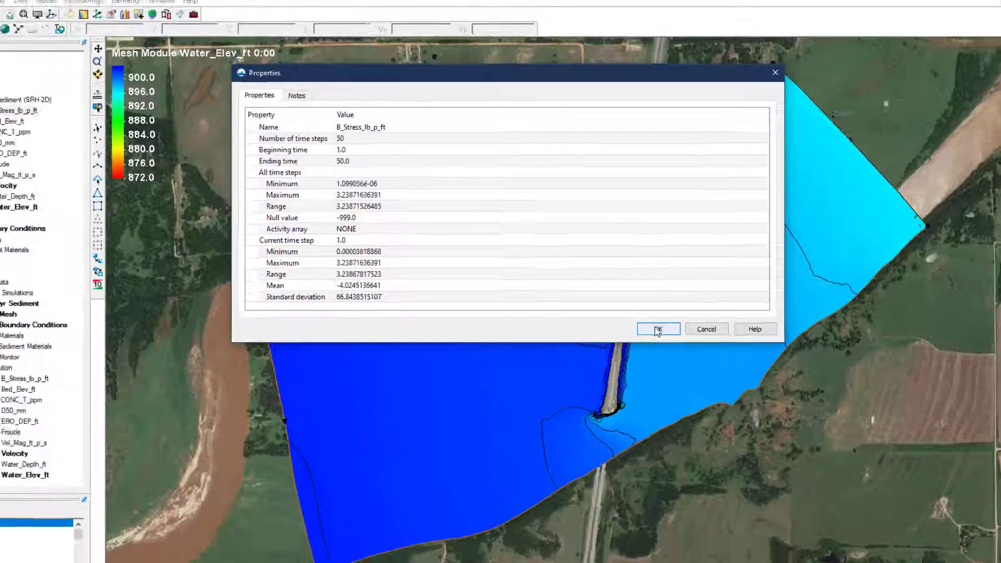
pyautogui.click(754, 474)
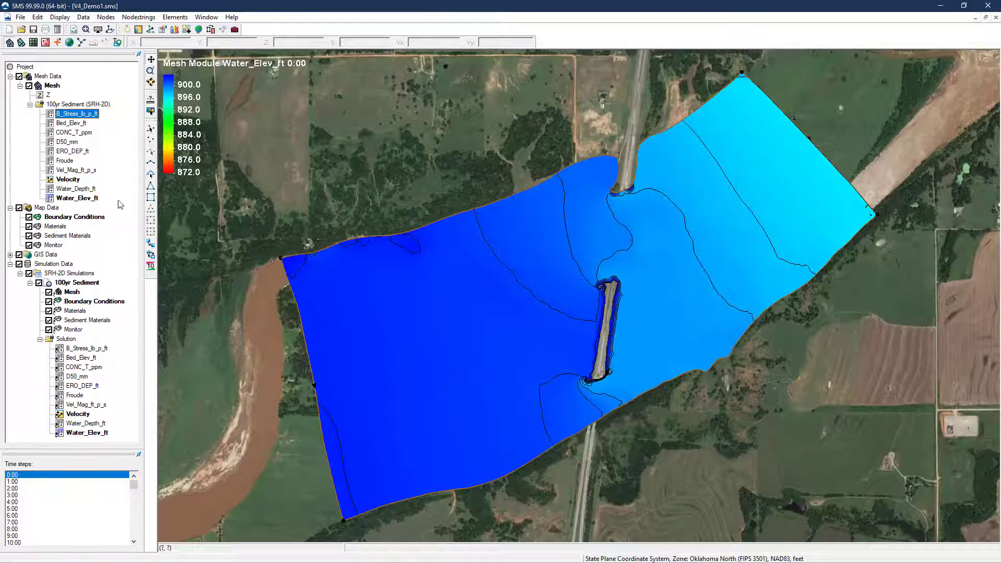
# Step through the Water_Elev_ft results from time 0:00 to 50:00 to check the water surface for instabilities.
pyautogui.click(23, 475)
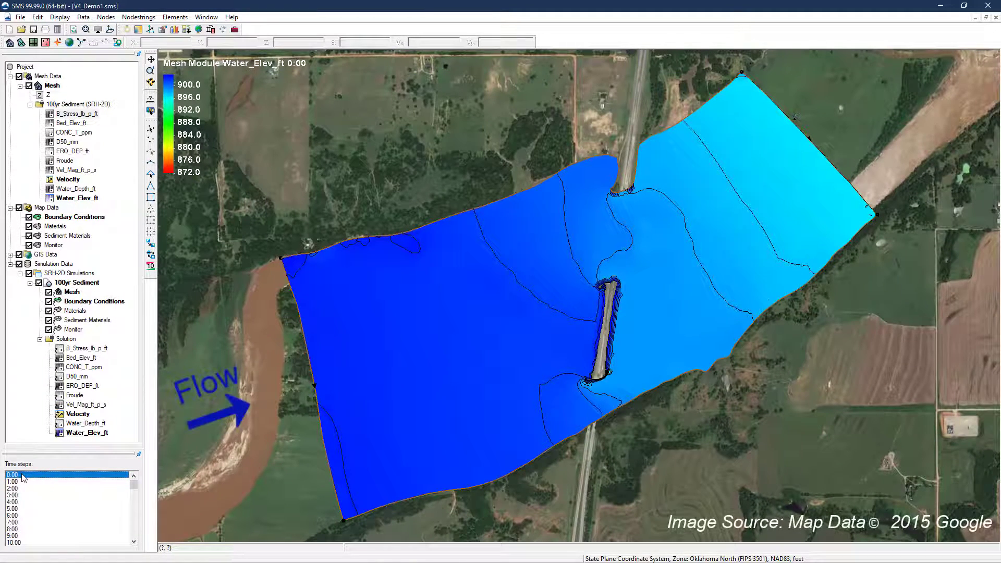
pyautogui.press('Down')
pyautogui.press('Down')
pyautogui.press('Down')
pyautogui.press('Down')
pyautogui.press('Down')
pyautogui.press('Down')
pyautogui.press('Down')
pyautogui.press('Down')
pyautogui.press('Down')
pyautogui.press('Down')
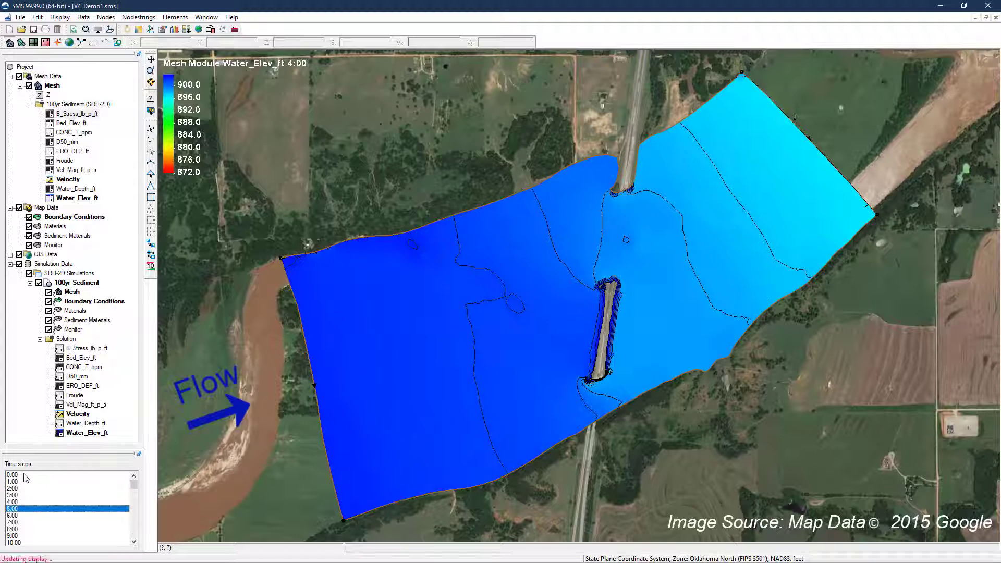
pyautogui.press('Down')
pyautogui.press('Down')
pyautogui.press('Down')
pyautogui.press('Down')
pyautogui.press('Down')
pyautogui.press('Down')
pyautogui.press('Down')
pyautogui.press('Down')
pyautogui.press('Down')
pyautogui.press('Down')
pyautogui.press('Down')
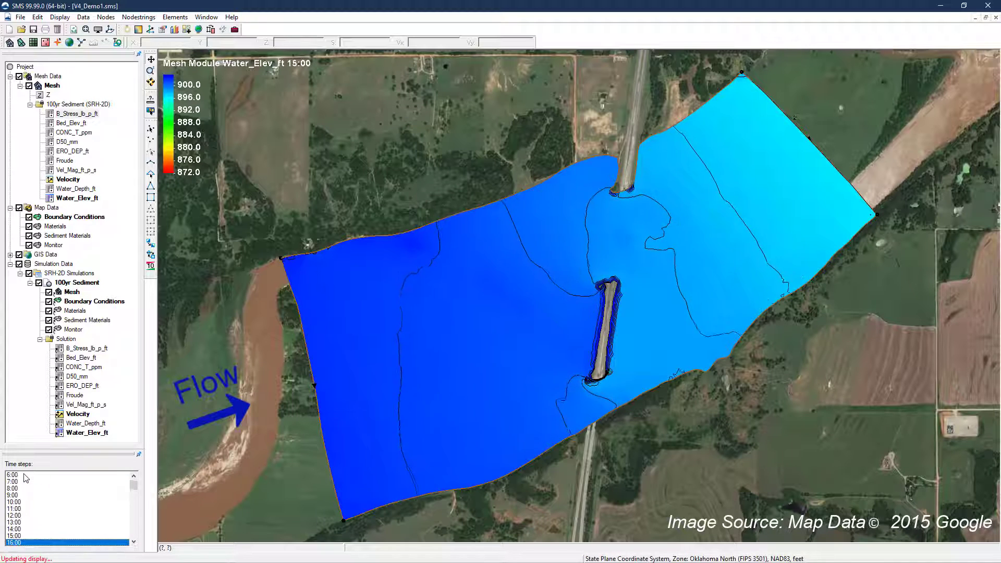
pyautogui.press('Down')
pyautogui.press('Down')
pyautogui.press('Down')
pyautogui.press('Down')
pyautogui.press('Down')
pyautogui.press('Down')
pyautogui.press('Down')
pyautogui.press('Down')
pyautogui.press('Down')
pyautogui.press('Down')
pyautogui.press('Down')
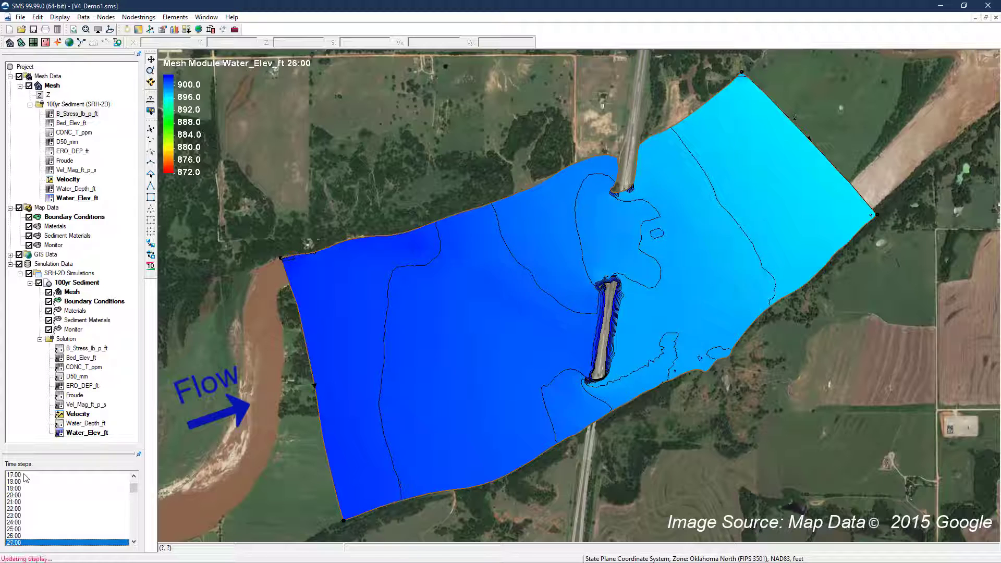
pyautogui.press('Down')
pyautogui.press('Down')
pyautogui.press('Down')
pyautogui.press('Down')
pyautogui.press('Down')
pyautogui.press('Down')
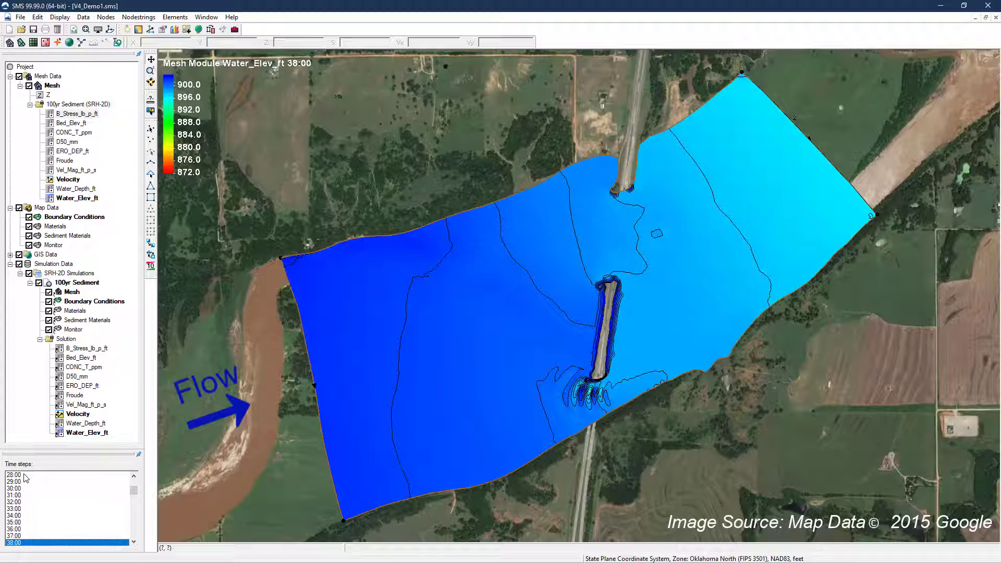
pyautogui.press('Down')
pyautogui.press('Down')
pyautogui.press('Down')
pyautogui.press('Down')
pyautogui.press('Down')
pyautogui.press('Down')
pyautogui.press('Down')
pyautogui.press('Down')
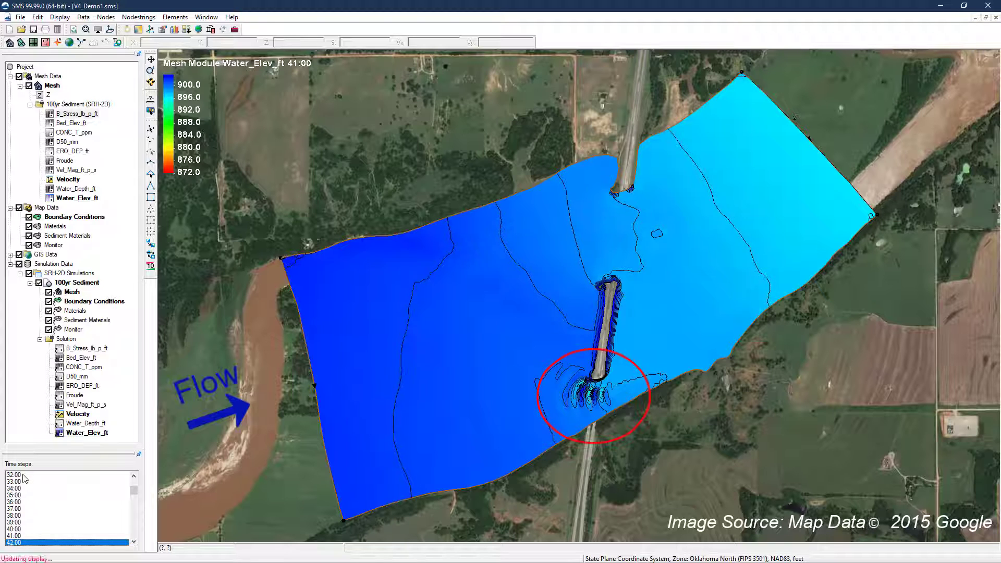
pyautogui.press('Down')
pyautogui.press('Down')
pyautogui.press('Down')
pyautogui.press('Down')
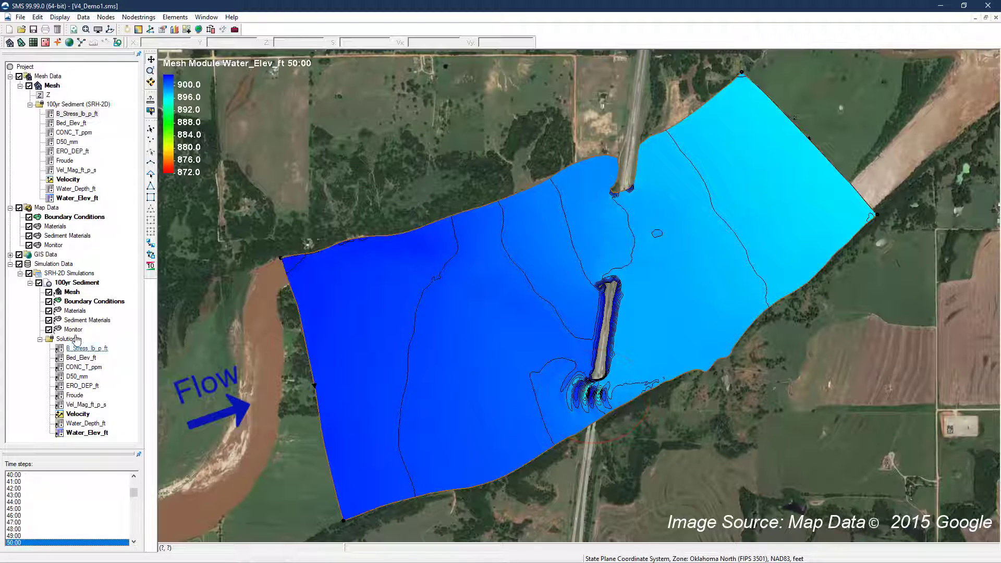
# Set the 100yr Sediment time step to 3.0 seconds in the model control, and save and run the simulation.
pyautogui.rightClick(85, 282)
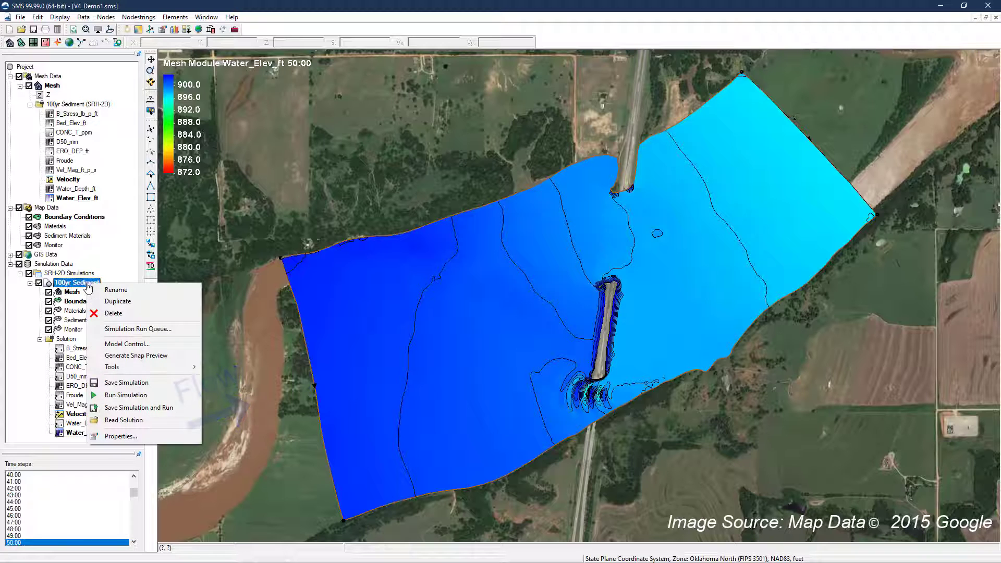
pyautogui.click(136, 344)
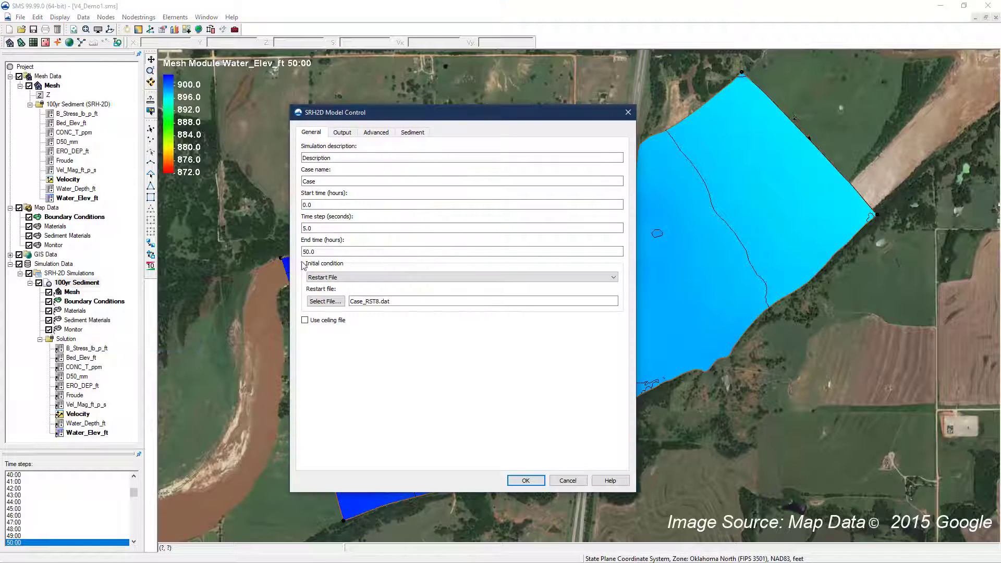
pyautogui.doubleClick(304, 228)
pyautogui.write('5.0')
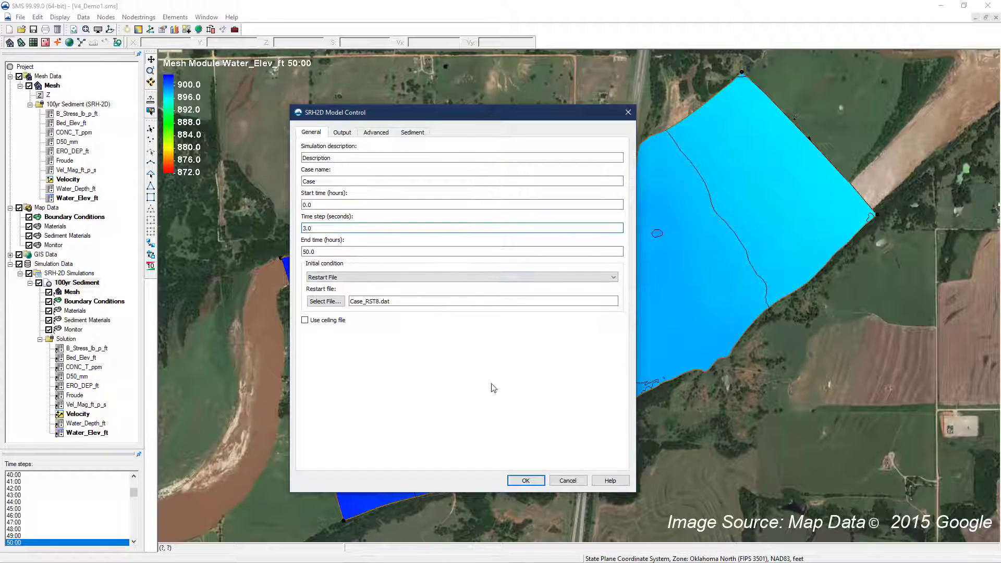
pyautogui.click(525, 481)
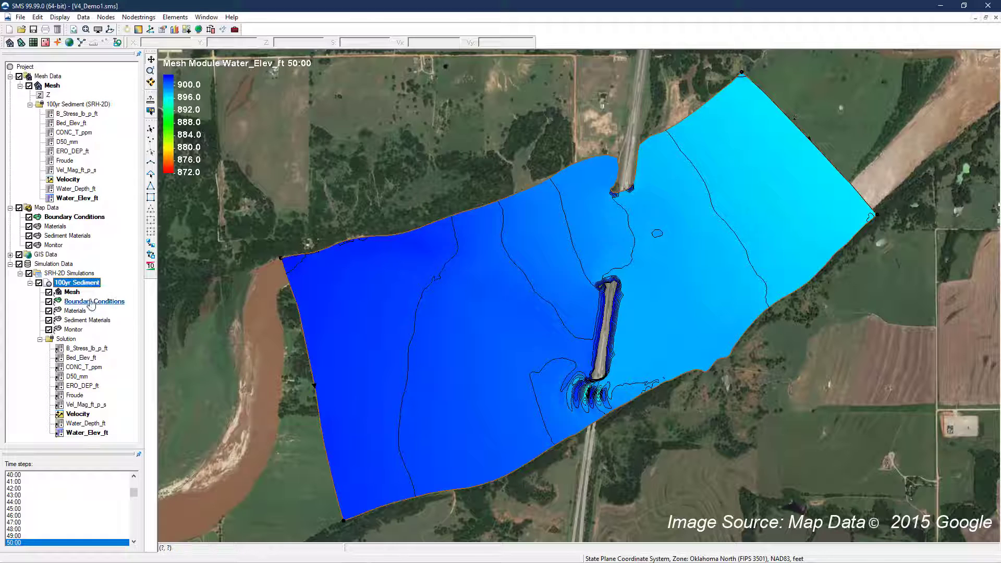
pyautogui.rightClick(81, 288)
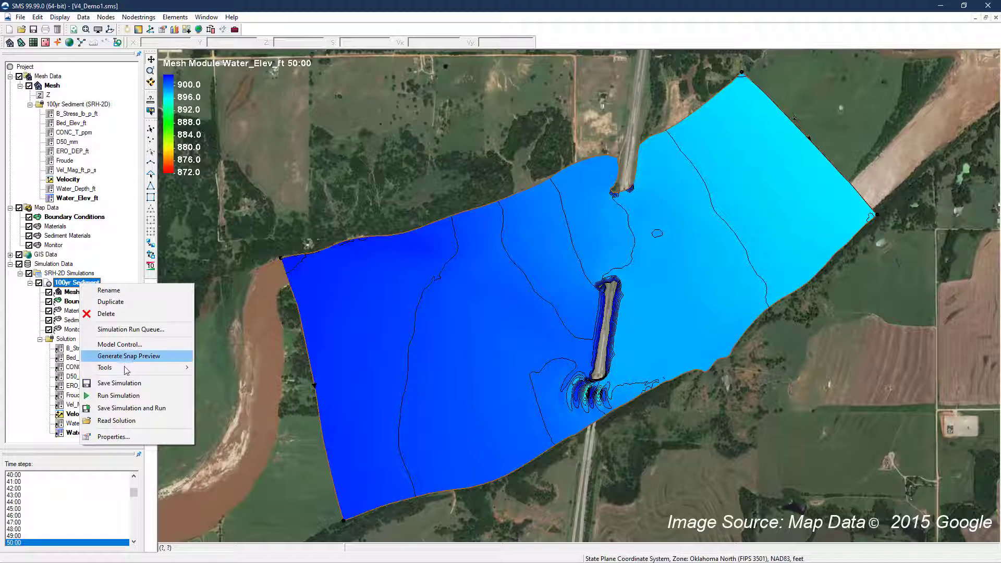
pyautogui.click(129, 410)
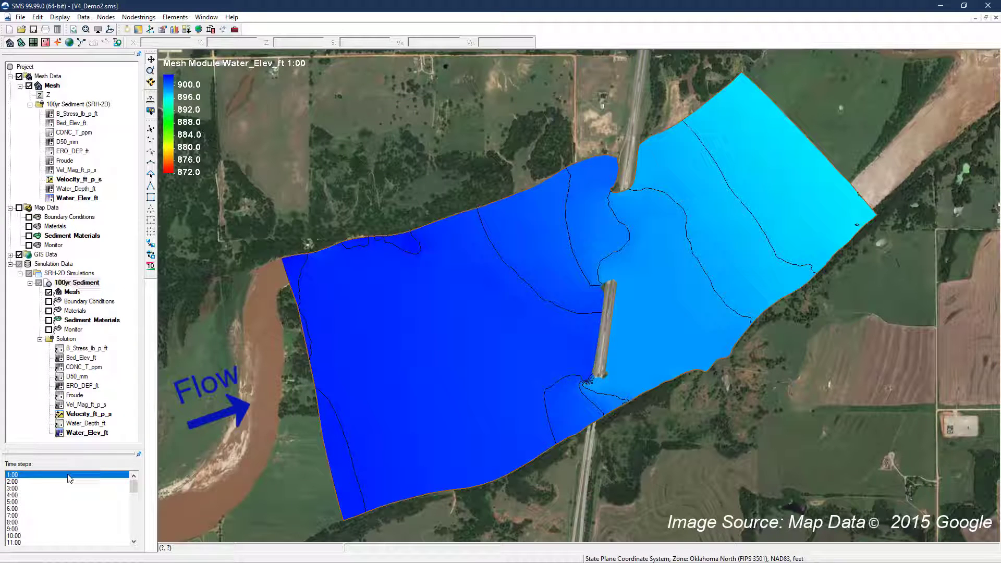
# Step through the rerun's Water_Elev_ft results from 1:00 to 50:00 to examine water surface stability.
pyautogui.press('End')
pyautogui.press('Down')
pyautogui.press('Down')
pyautogui.press('Down')
pyautogui.press('Down')
pyautogui.press('Down')
pyautogui.press('Down')
pyautogui.press('Down')
pyautogui.press('Down')
pyautogui.press('Down')
pyautogui.press('Down')
pyautogui.press('Down')
pyautogui.press('Down')
pyautogui.press('Down')
pyautogui.press('Down')
pyautogui.press('Down')
pyautogui.press('Down')
pyautogui.press('Down')
pyautogui.press('Down')
pyautogui.press('Down')
pyautogui.press('Down')
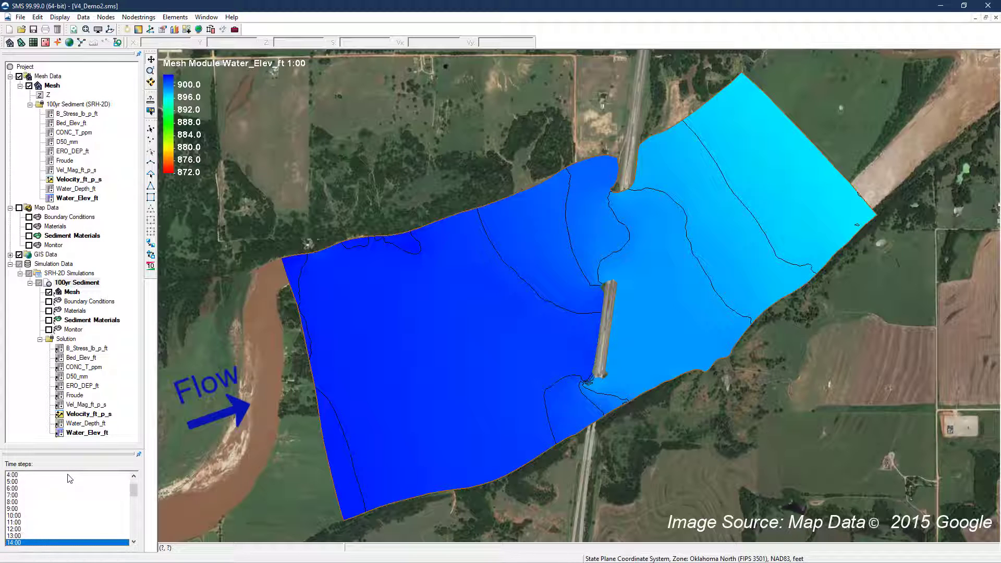
pyautogui.press('Down')
pyautogui.press('Down')
pyautogui.press('Down')
pyautogui.press('Down')
pyautogui.press('Down')
pyautogui.press('Down')
pyautogui.press('Down')
pyautogui.press('Down')
pyautogui.press('Down')
pyautogui.press('Down')
pyautogui.press('Down')
pyautogui.press('Down')
pyautogui.press('Down')
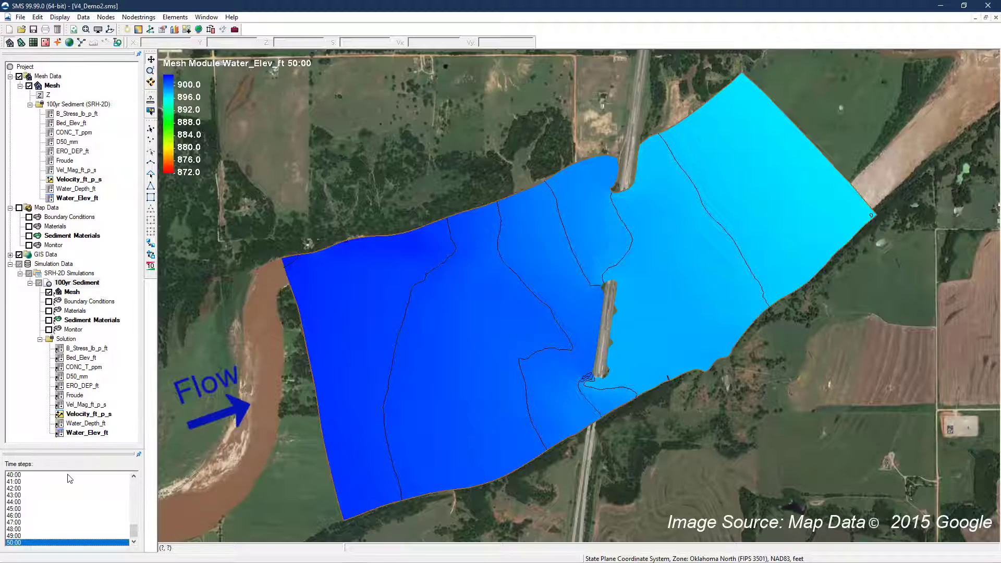
# Examine the ERO_DEP_ft dataset properties for the maximum erosion and deposition values.
pyautogui.click(81, 152)
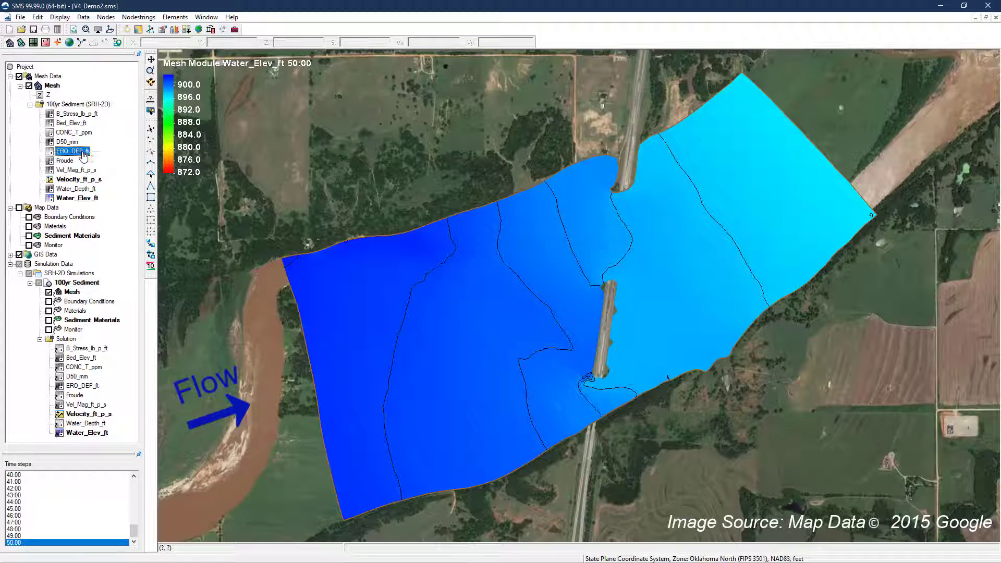
pyautogui.rightClick(83, 154)
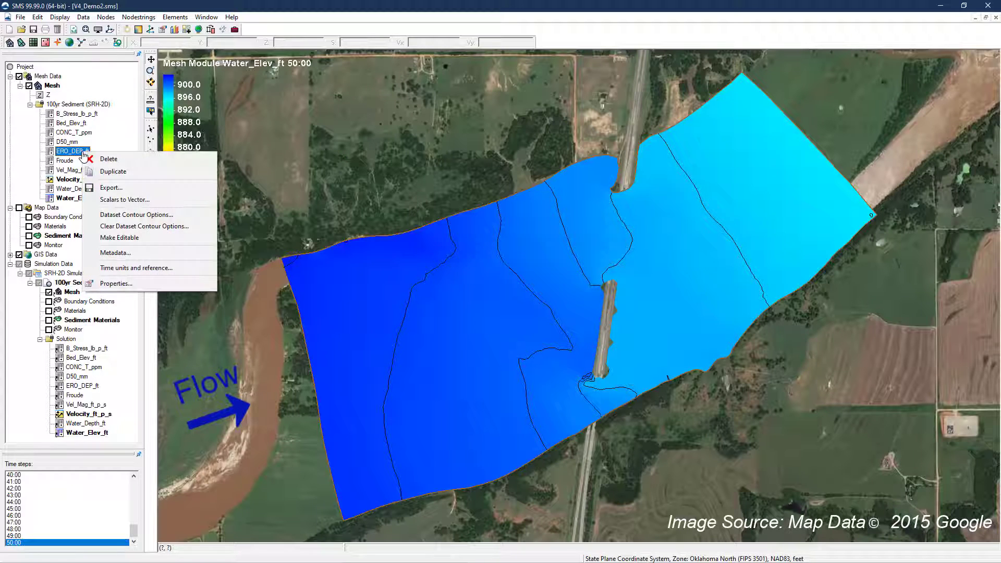
pyautogui.click(130, 285)
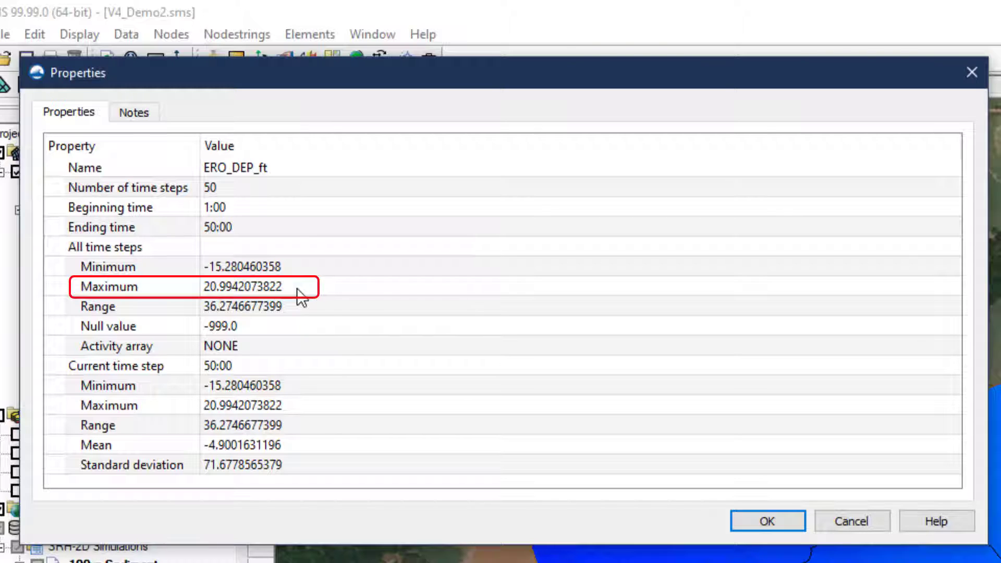
pyautogui.click(766, 519)
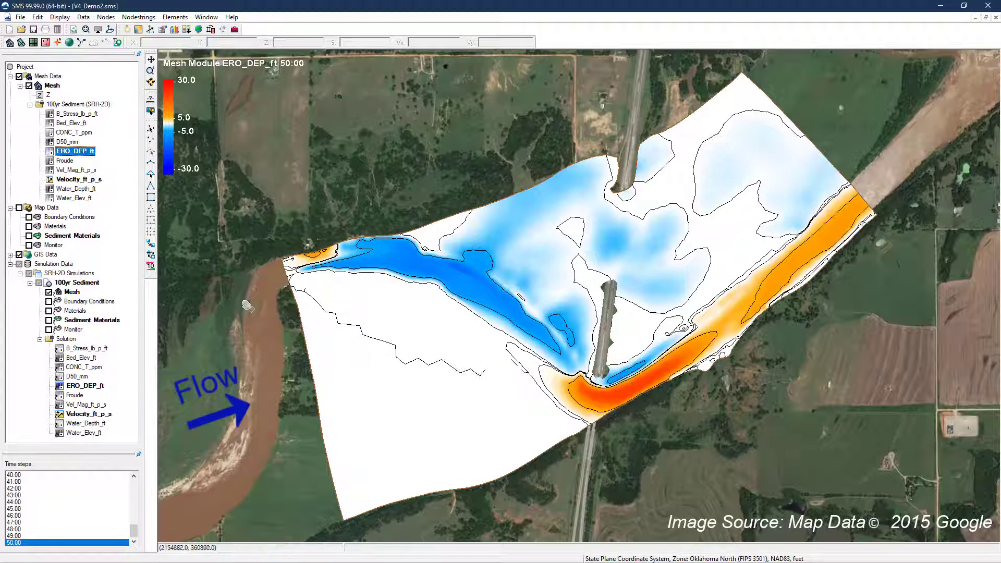
# Show the Sediment Materials coverage and set the second layer thickness of the Channel polygon's material to 80.0.
pyautogui.click(28, 236)
pyautogui.click(72, 236)
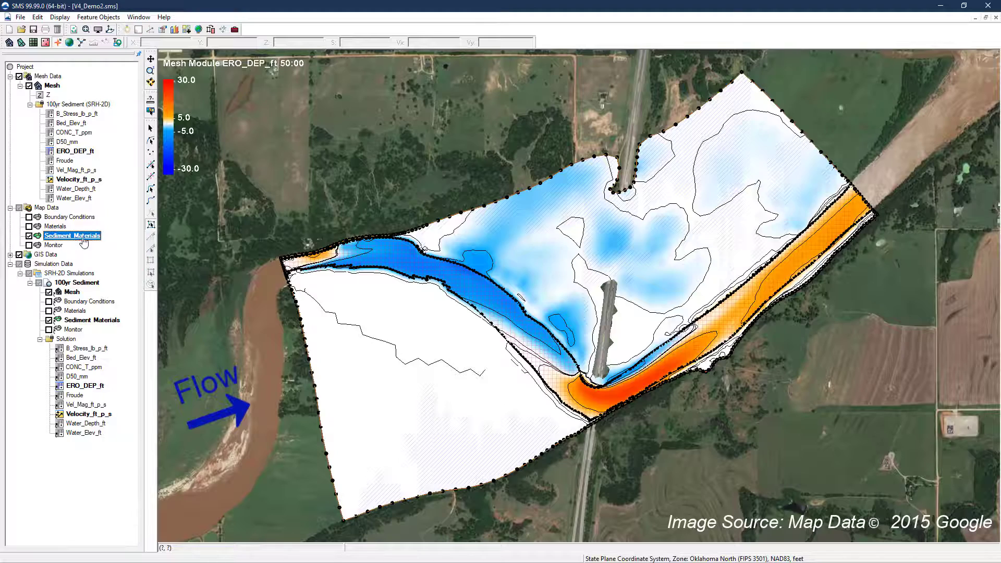
pyautogui.click(503, 315)
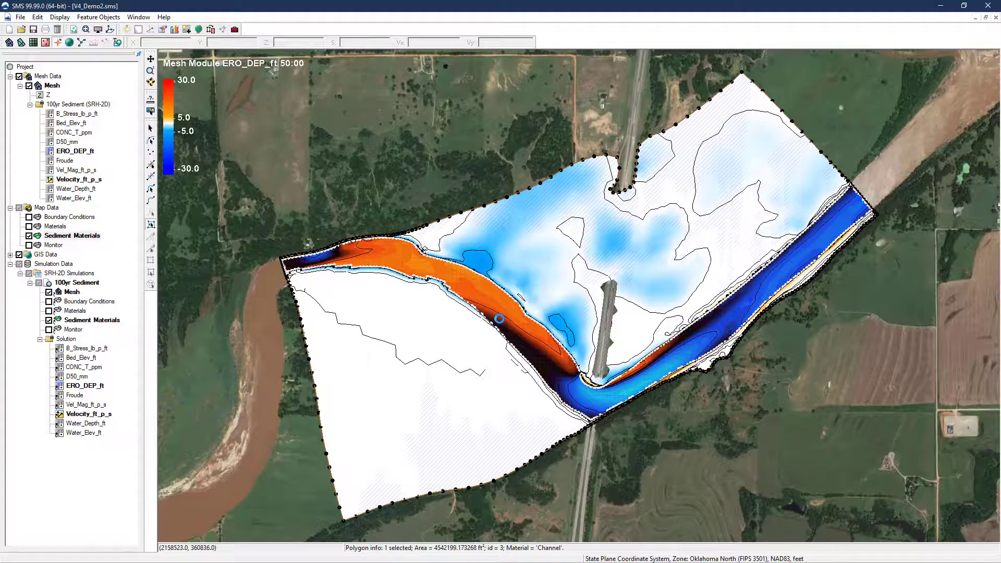
pyautogui.doubleClick(501, 315)
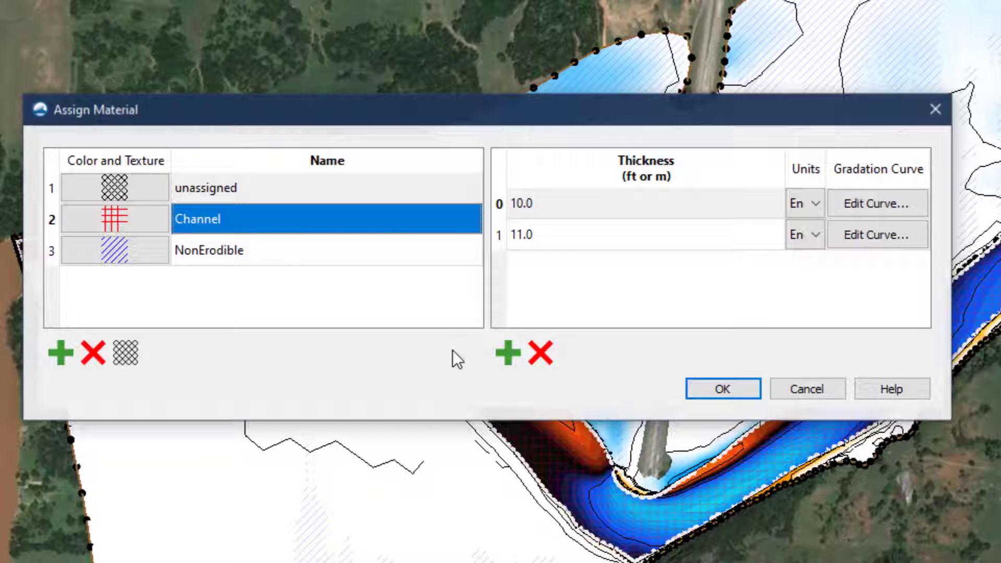
pyautogui.click(549, 239)
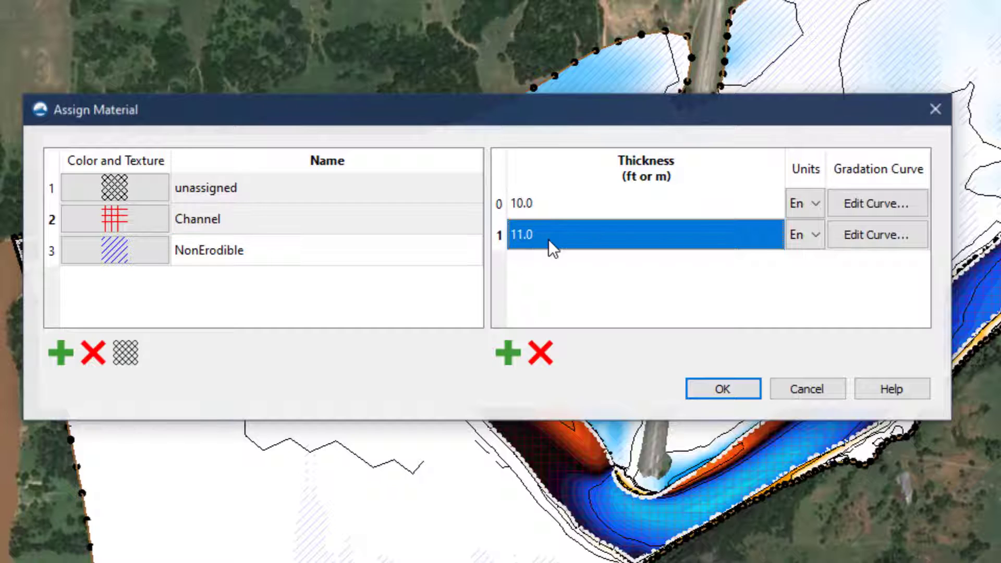
pyautogui.write('80')
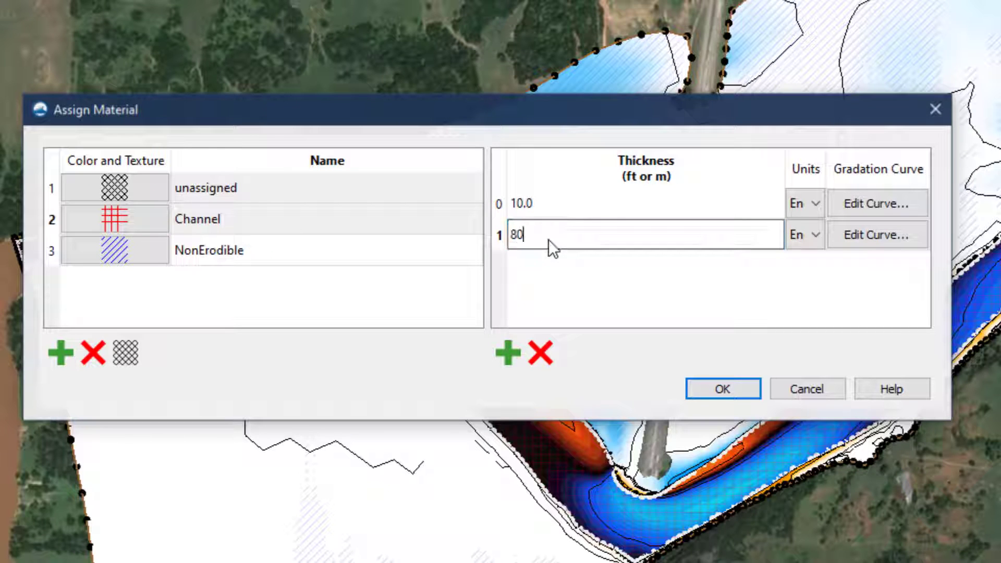
pyautogui.write('.0')
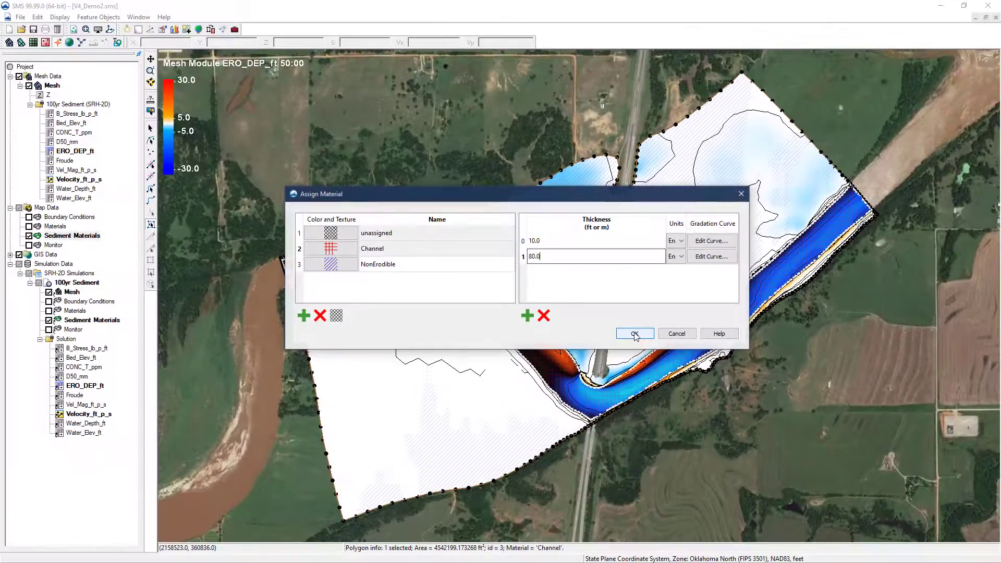
pyautogui.click(723, 389)
# Save and rerun the 100yr Sediment simulation with the thicker channel layer, and load its solution.
pyautogui.rightClick(87, 283)
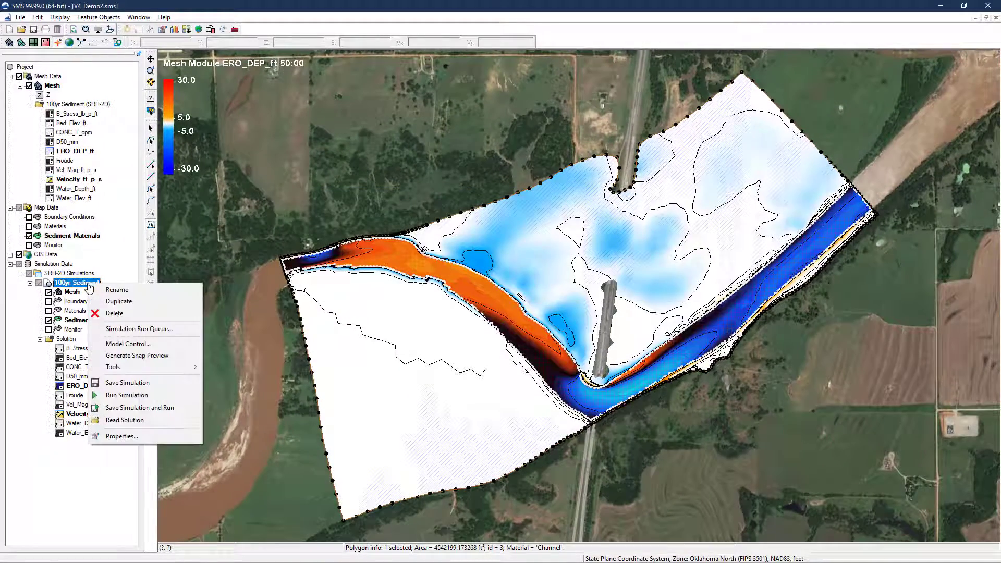
pyautogui.click(125, 408)
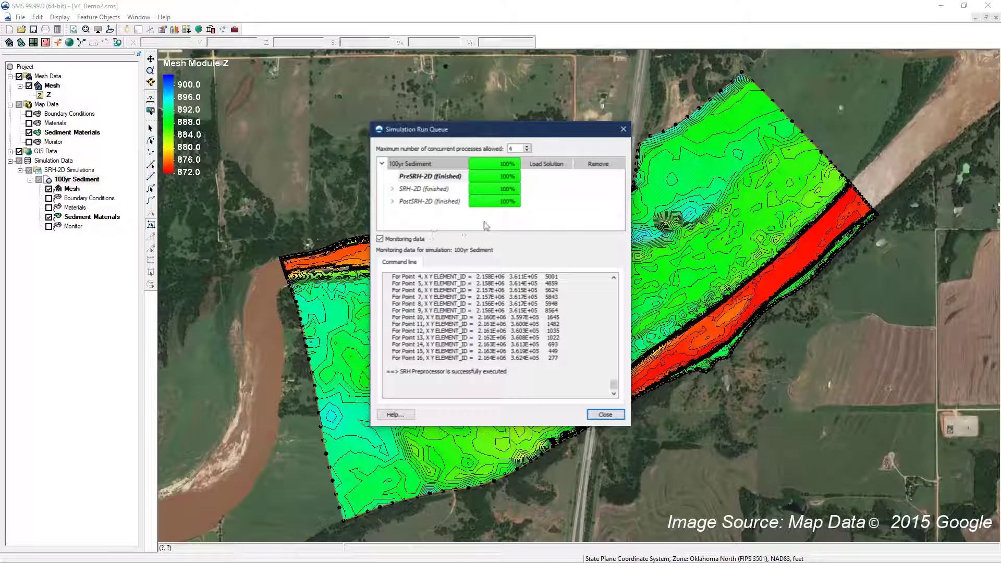
pyautogui.click(543, 164)
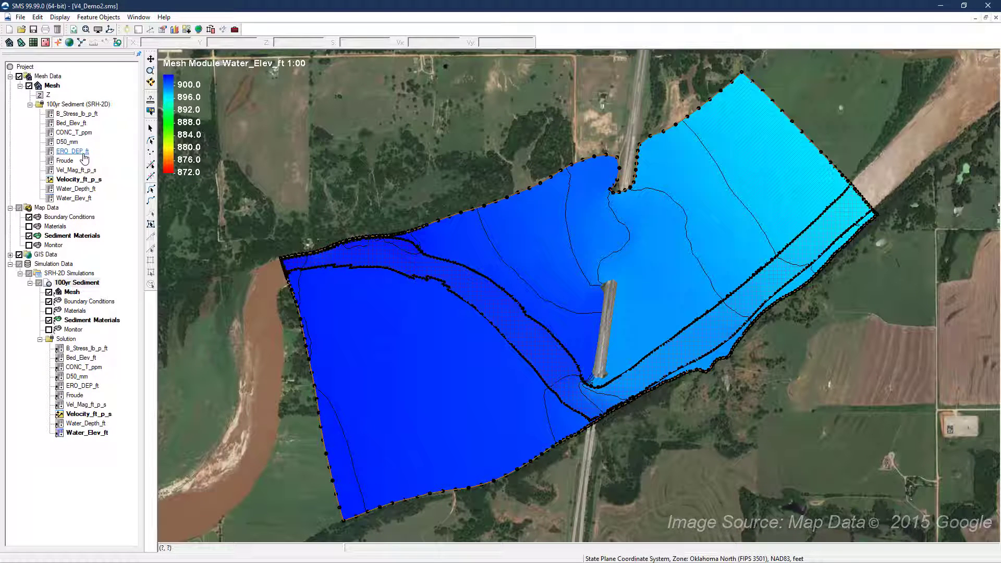
# Review the ERO_DEP_ft properties of the reloaded solution and hide the Sediment Materials coverage.
pyautogui.rightClick(84, 155)
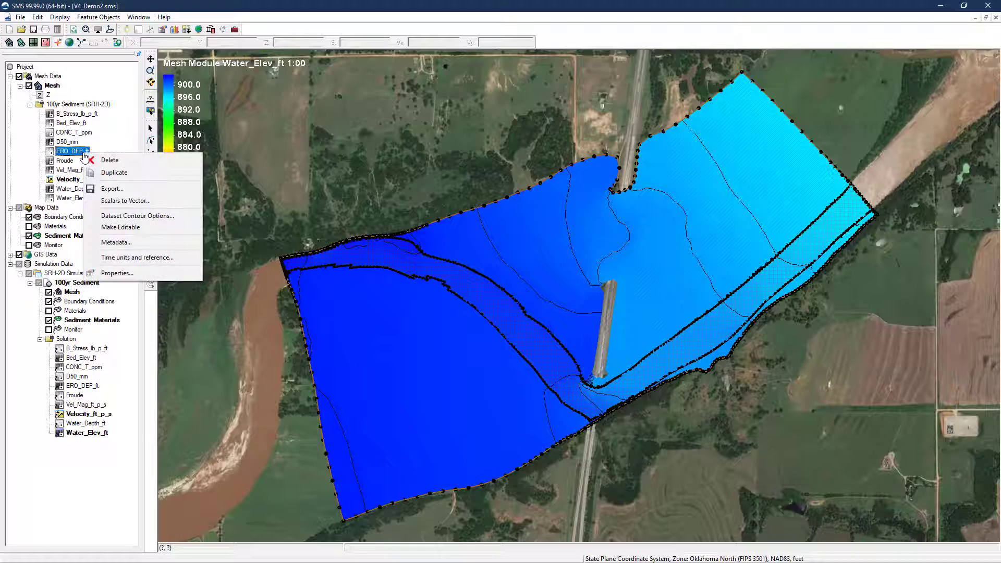
pyautogui.click(119, 274)
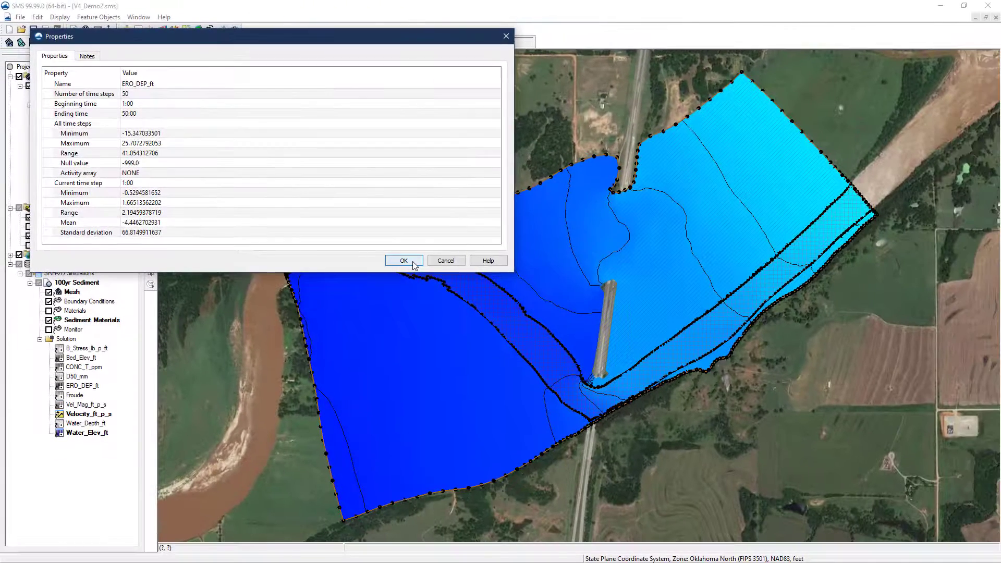
pyautogui.click(465, 299)
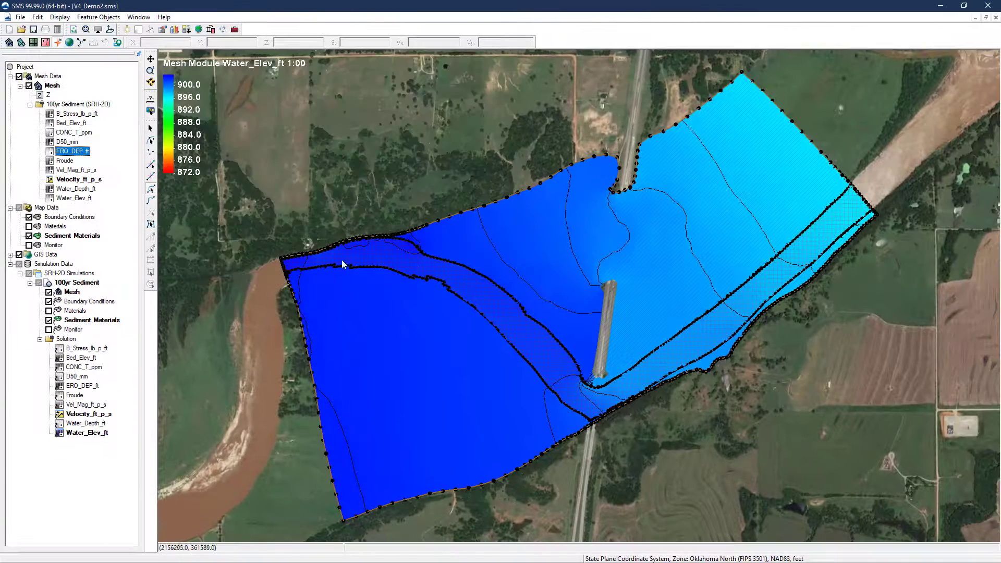
pyautogui.click(29, 236)
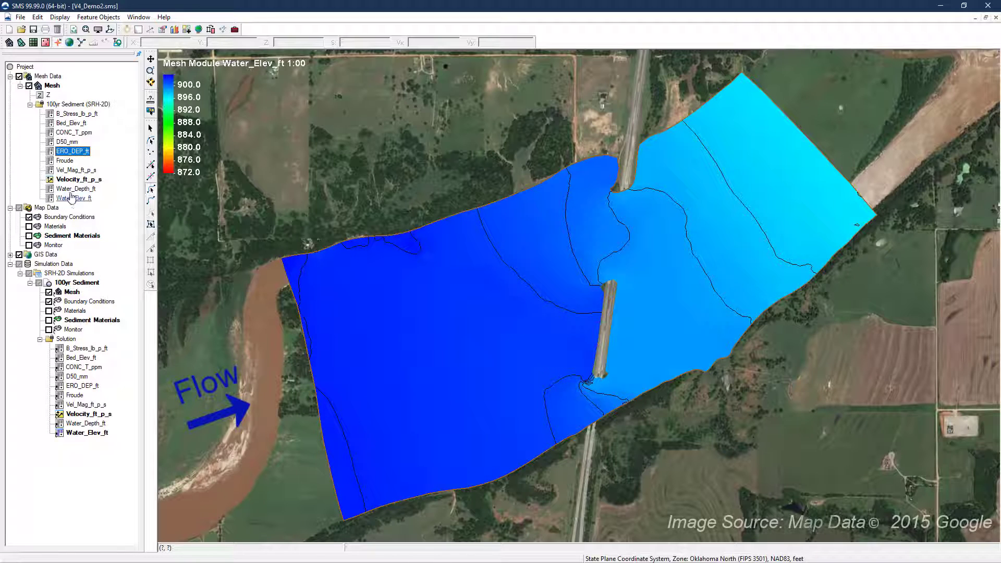
# Display the Bed_Elev_ft dataset and step through its time steps from 1:00 to 50:00 to examine how the channel bed changes.
pyautogui.click(75, 123)
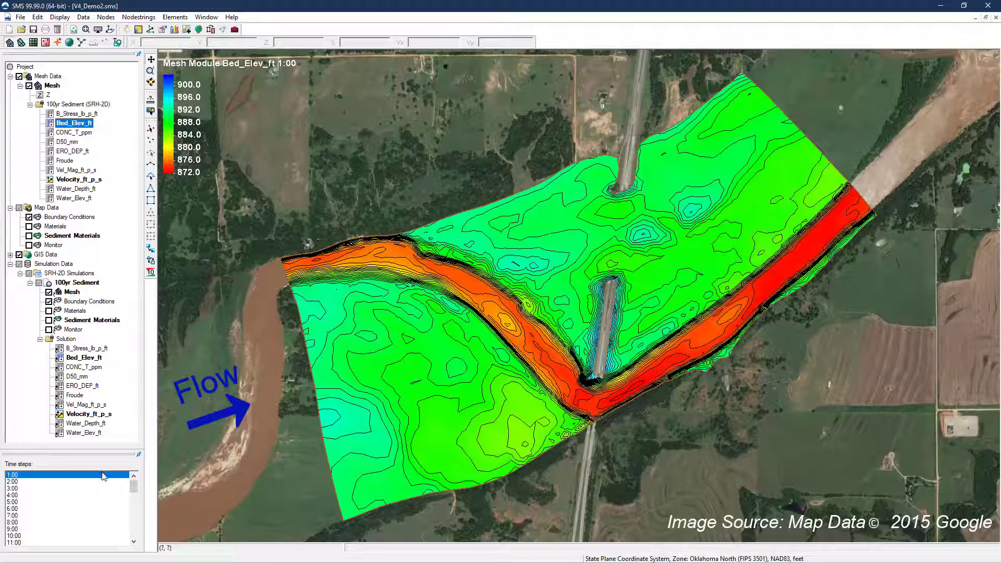
pyautogui.click(103, 475)
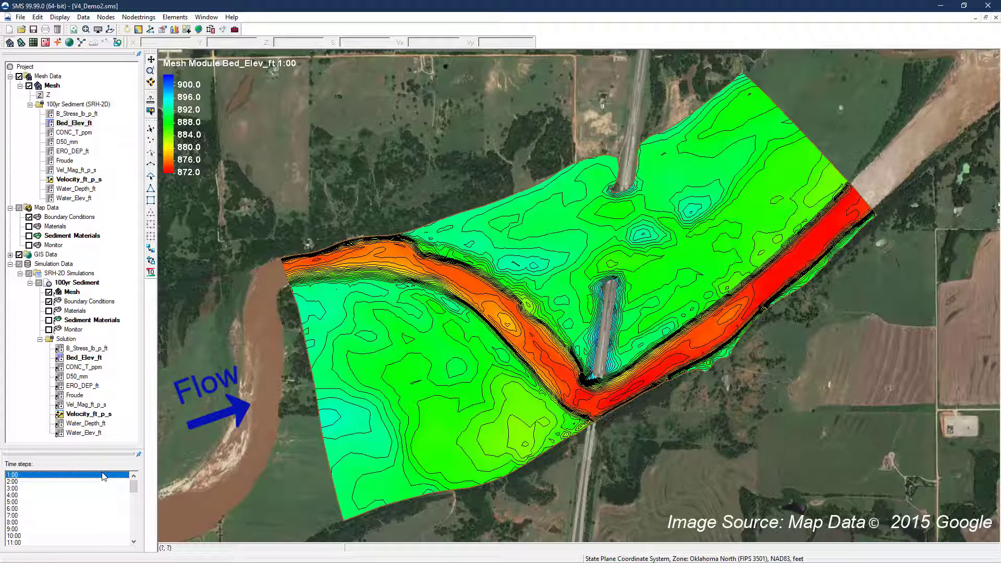
pyautogui.press('Down')
pyautogui.press('Down')
pyautogui.press('Down')
pyautogui.press('Down')
pyautogui.press('Down')
pyautogui.press('Down')
pyautogui.press('Down')
pyautogui.press('Down')
pyautogui.press('Down')
pyautogui.press('Down')
pyautogui.press('Down')
pyautogui.press('Down')
pyautogui.press('Down')
pyautogui.press('Down')
pyautogui.press('Down')
pyautogui.press('Down')
pyautogui.press('Down')
pyautogui.press('Down')
pyautogui.press('Down')
pyautogui.press('Down')
pyautogui.press('Down')
pyautogui.press('Down')
pyautogui.press('Down')
pyautogui.press('Down')
pyautogui.press('Down')
pyautogui.press('Down')
pyautogui.press('Down')
pyautogui.press('Down')
pyautogui.press('Down')
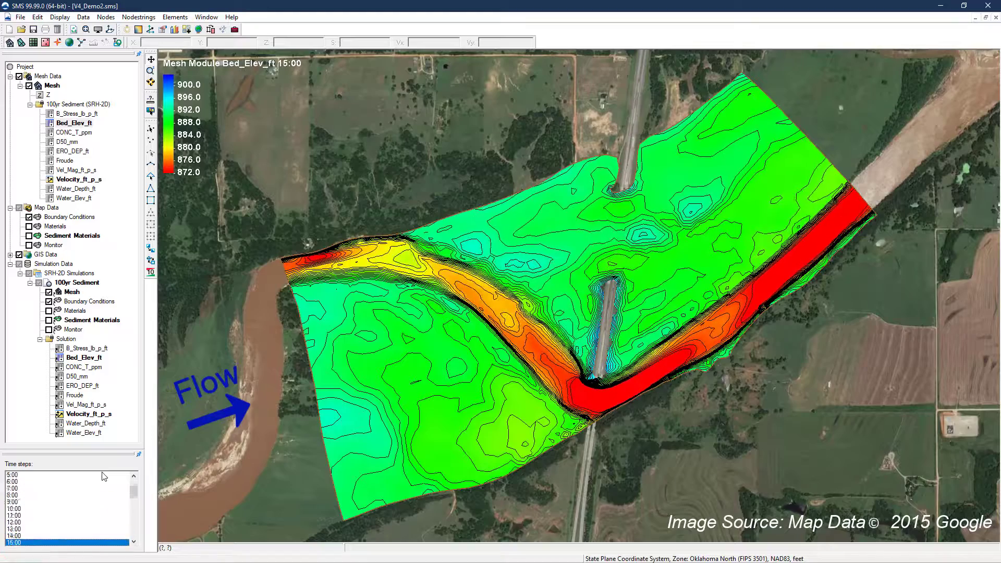
pyautogui.press('Down')
pyautogui.press('Down')
pyautogui.press('Down')
pyautogui.press('Down')
pyautogui.press('Down')
pyautogui.press('Down')
pyautogui.press('Down')
pyautogui.press('Down')
pyautogui.press('Down')
pyautogui.press('Down')
pyautogui.press('Down')
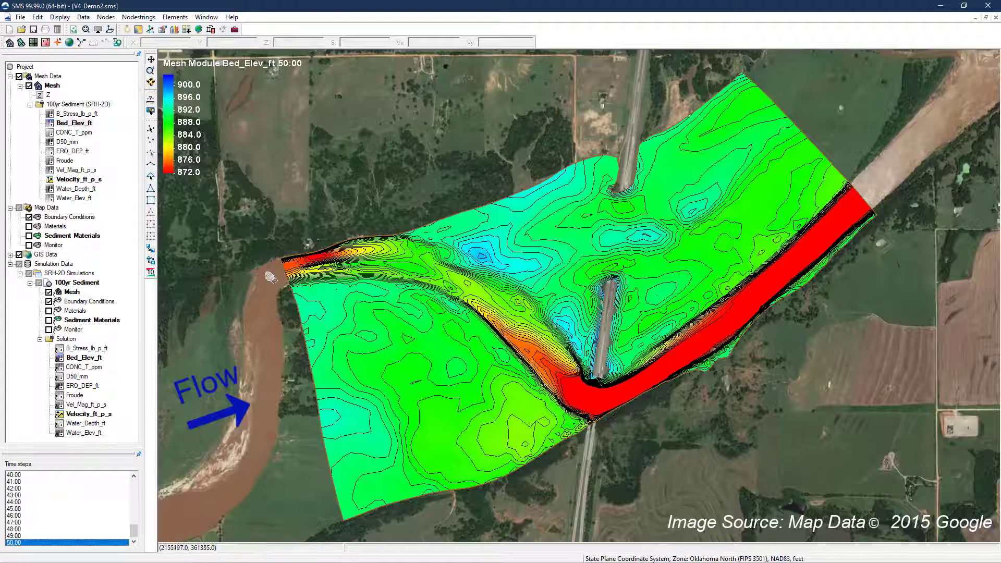
# Set the distribution at inlet to Velocity for the upstream Inlet-Q arc in the Boundary Conditions coverage.
pyautogui.click(82, 218)
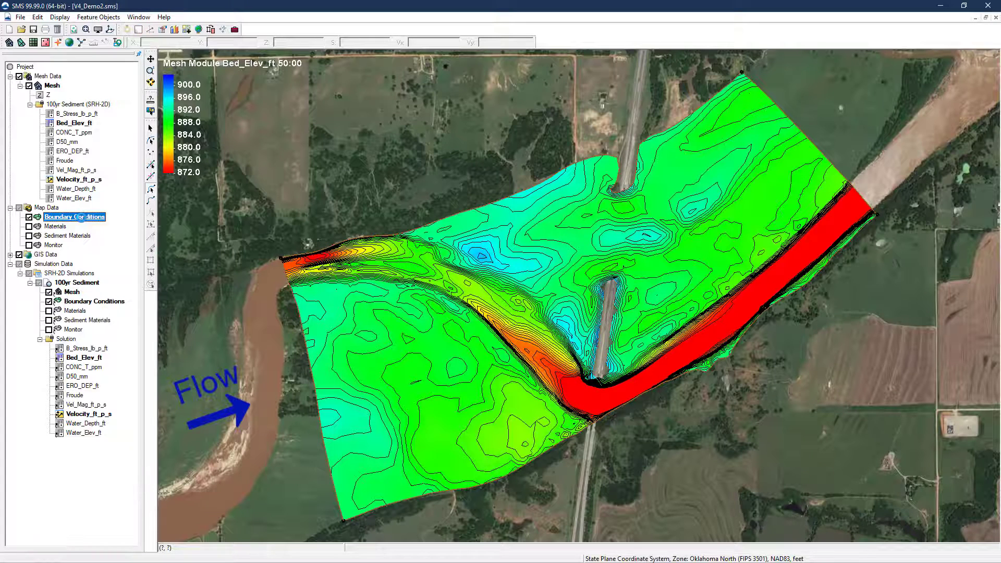
pyautogui.click(303, 332)
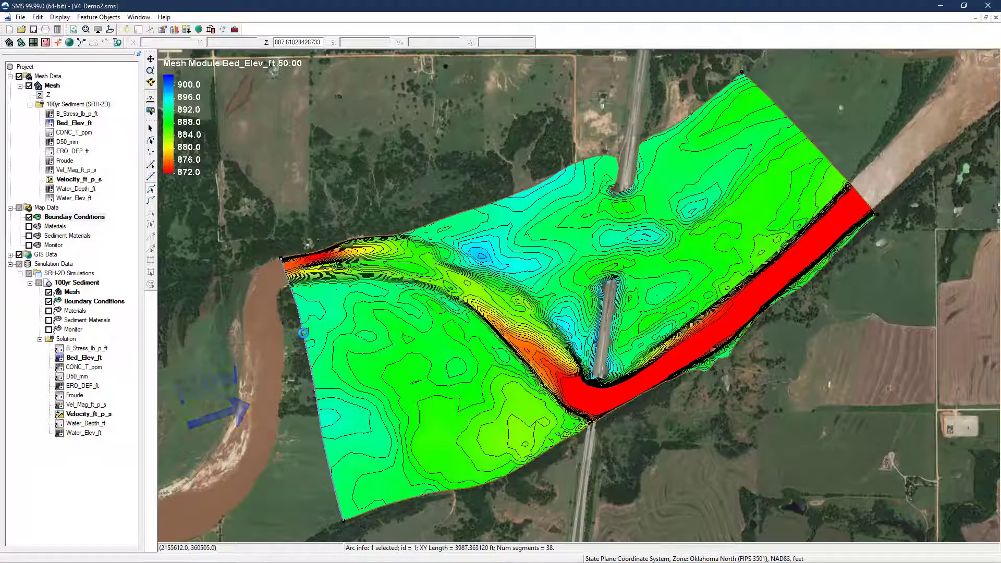
pyautogui.doubleClick(303, 332)
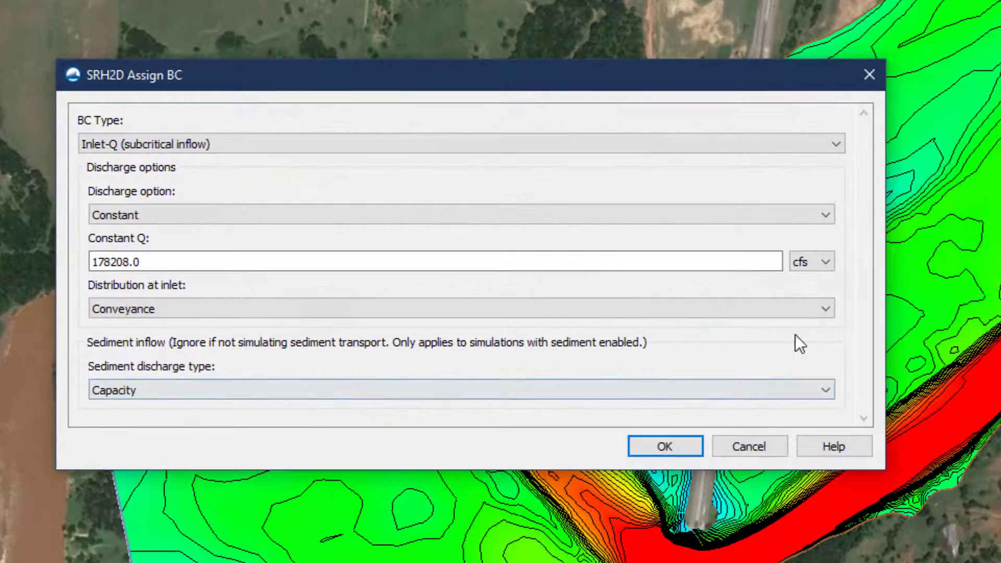
pyautogui.click(825, 309)
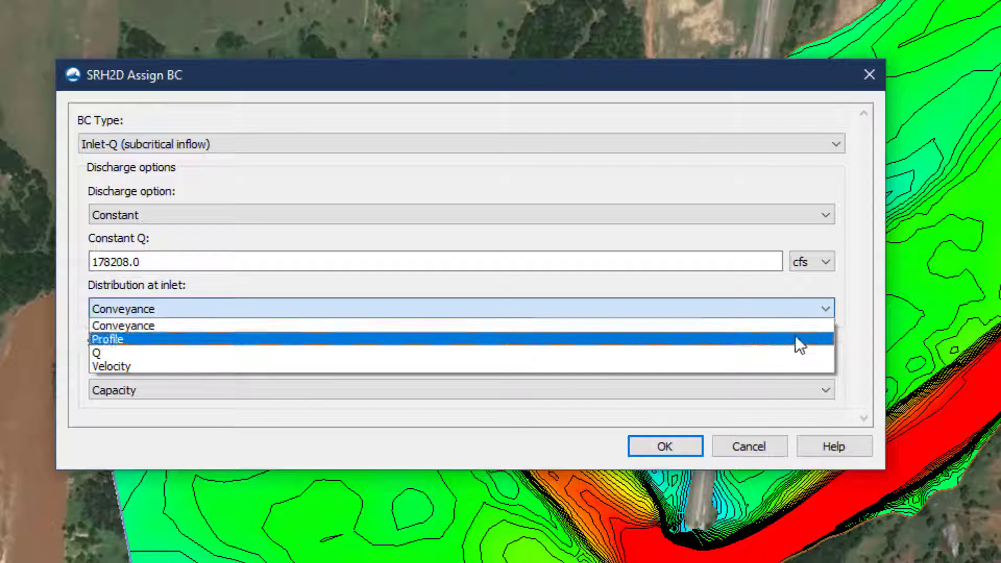
pyautogui.click(778, 368)
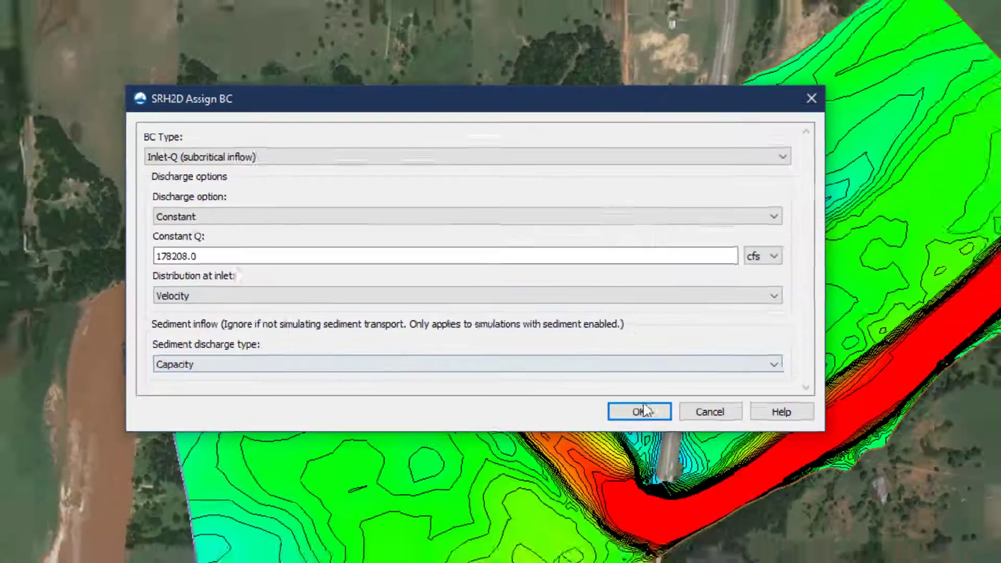
pyautogui.click(665, 447)
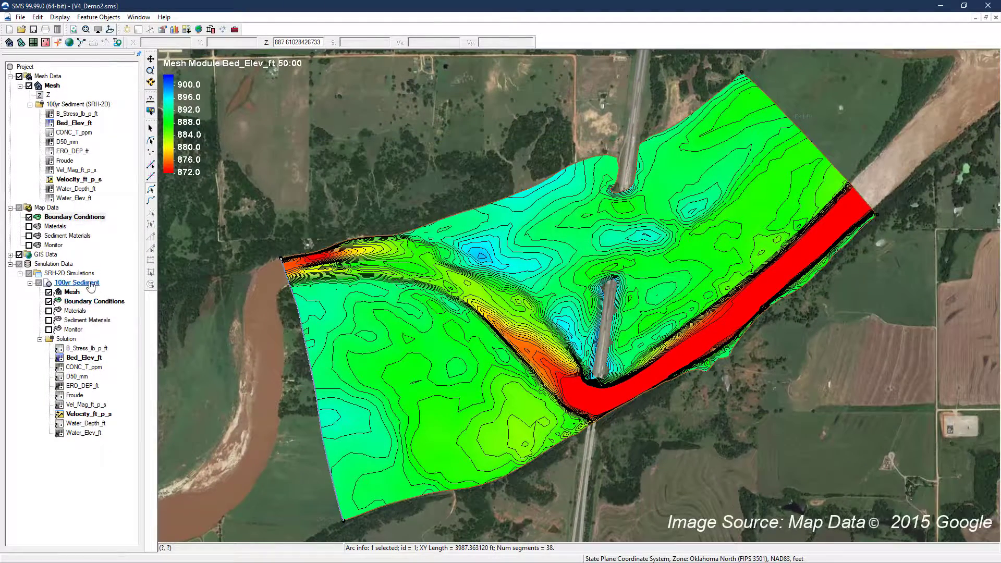
# Save and rerun the 100yr Sediment simulation with the revised inlet distribution, and load its solution.
pyautogui.rightClick(89, 283)
pyautogui.click(106, 407)
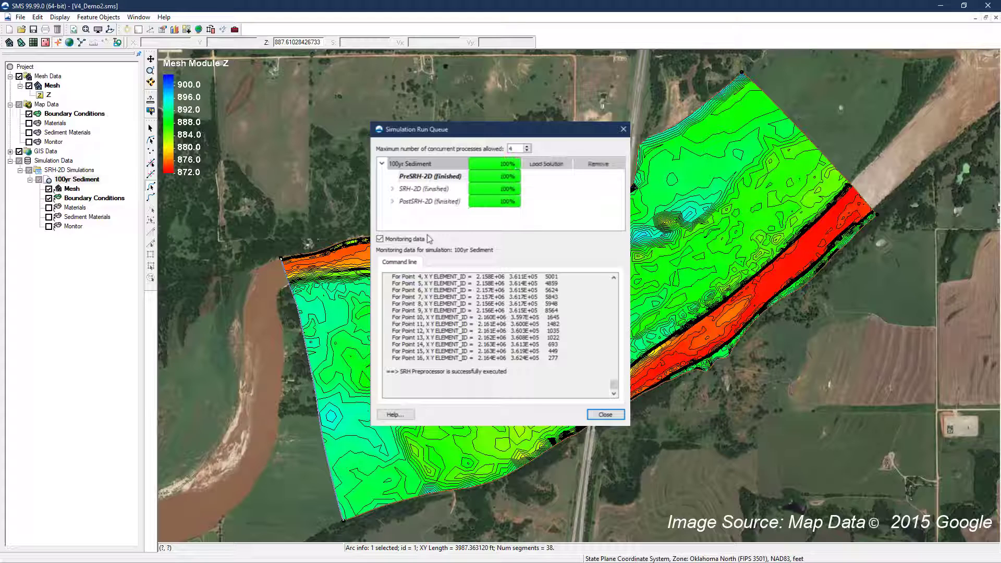
pyautogui.click(544, 165)
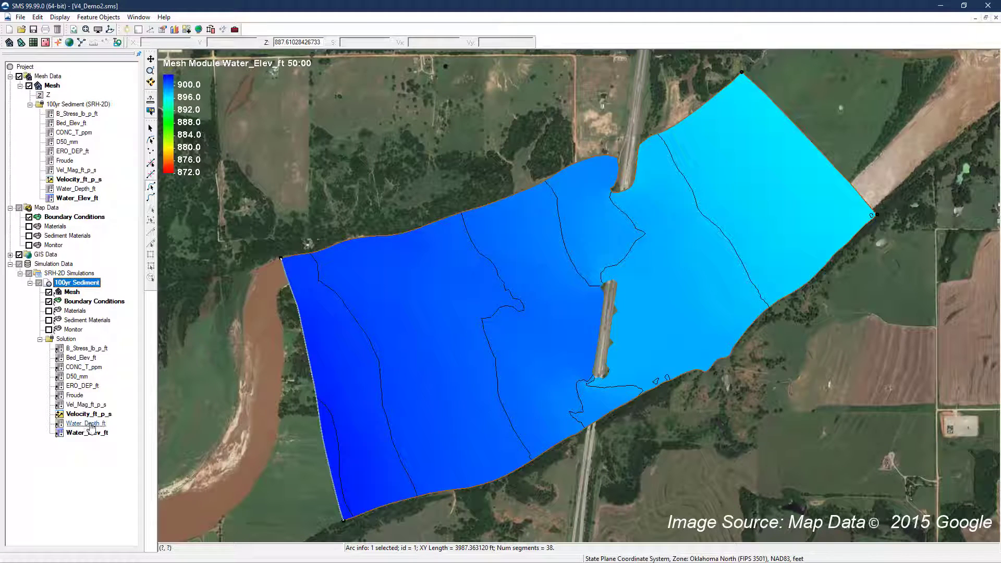
# Step through the reloaded Bed_Elev_ft results from the first time step to 50:00, examining the channel near the inlet and upstream bend.
pyautogui.click(75, 123)
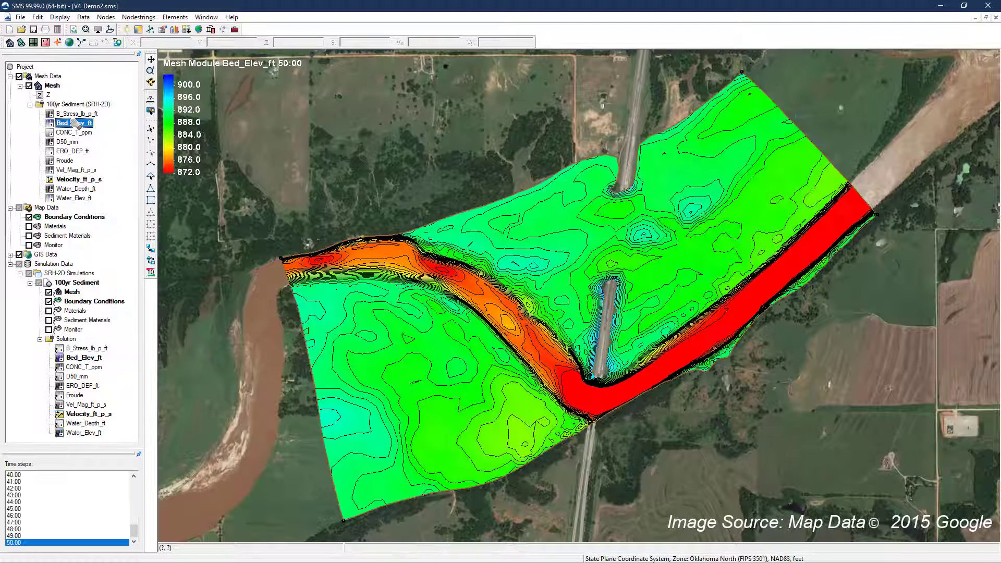
pyautogui.moveTo(134, 542); pyautogui.dragTo(134, 486)
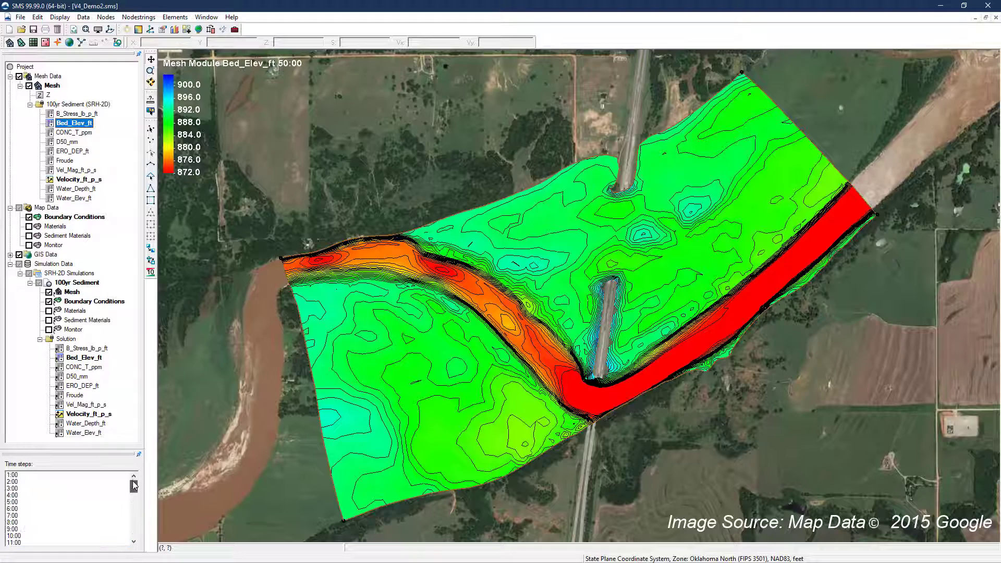
pyautogui.click(103, 475)
pyautogui.press('Down')
pyautogui.press('Down')
pyautogui.press('Down')
pyautogui.press('Down')
pyautogui.press('Down')
pyautogui.press('Down')
pyautogui.press('Down')
pyautogui.press('Down')
pyautogui.press('Down')
pyautogui.press('Down')
pyautogui.press('Down')
pyautogui.press('Down')
pyautogui.press('Down')
pyautogui.press('Down')
pyautogui.press('Down')
pyautogui.press('Down')
pyautogui.press('Down')
pyautogui.press('Down')
pyautogui.press('Down')
pyautogui.press('Down')
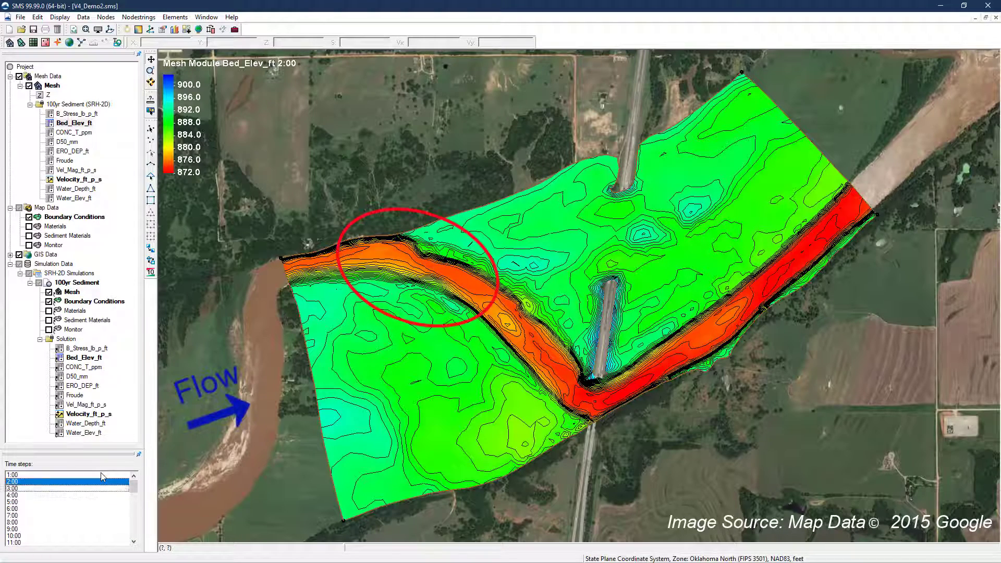
pyautogui.press('Down')
pyautogui.press('Down')
pyautogui.press('Down')
pyautogui.press('Down')
pyautogui.press('Down')
pyautogui.press('Down')
pyautogui.press('Down')
pyautogui.press('Down')
pyautogui.press('Down')
pyautogui.press('Down')
pyautogui.press('Down')
pyautogui.press('Down')
pyautogui.press('Down')
pyautogui.press('Down')
pyautogui.press('Down')
pyautogui.press('Down')
pyautogui.press('Down')
pyautogui.press('Down')
pyautogui.press('Down')
pyautogui.press('Down')
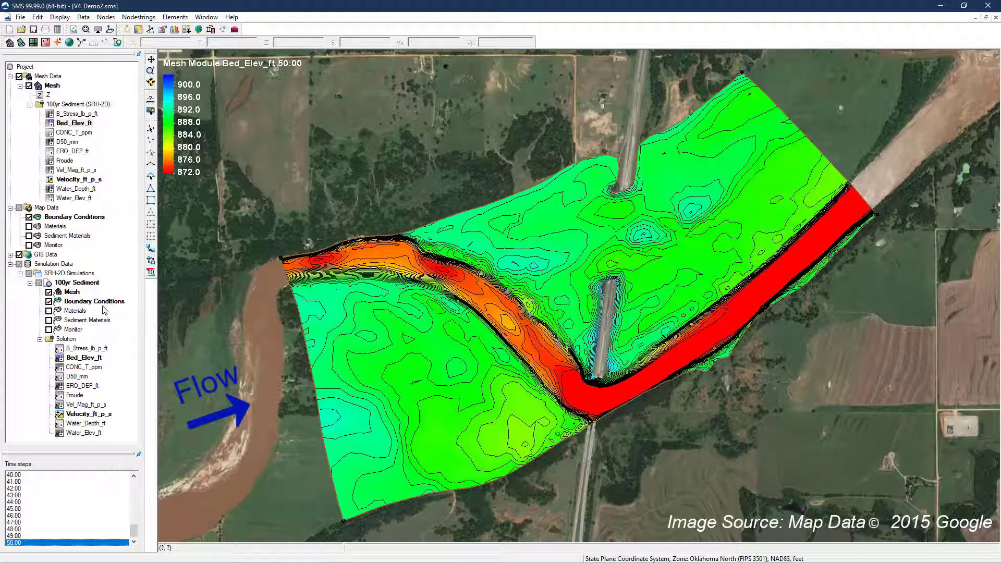
# Create an Observation coverage and place an observation point in the main channel at the bridge opening.
pyautogui.rightClick(52, 208)
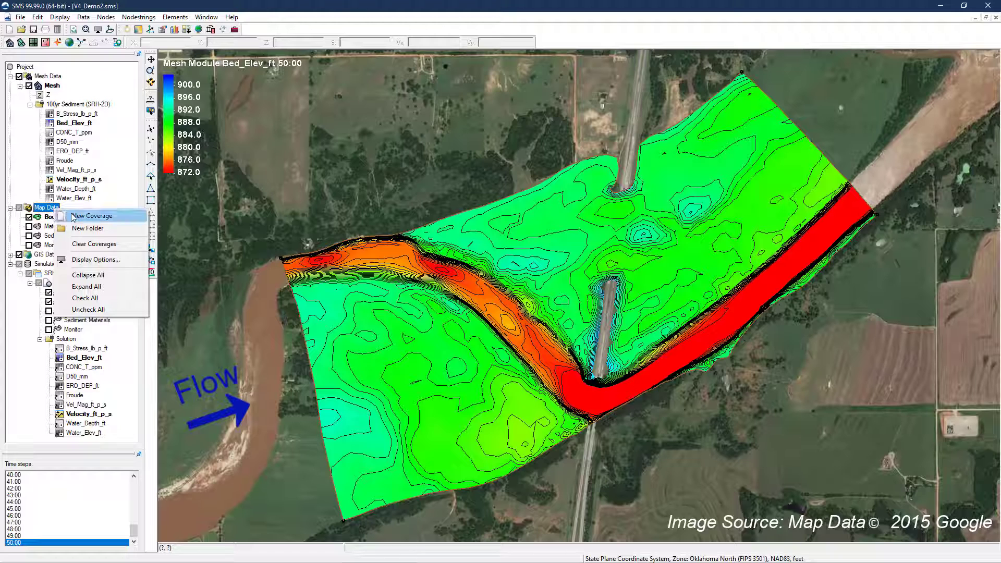
pyautogui.click(73, 217)
pyautogui.click(464, 291)
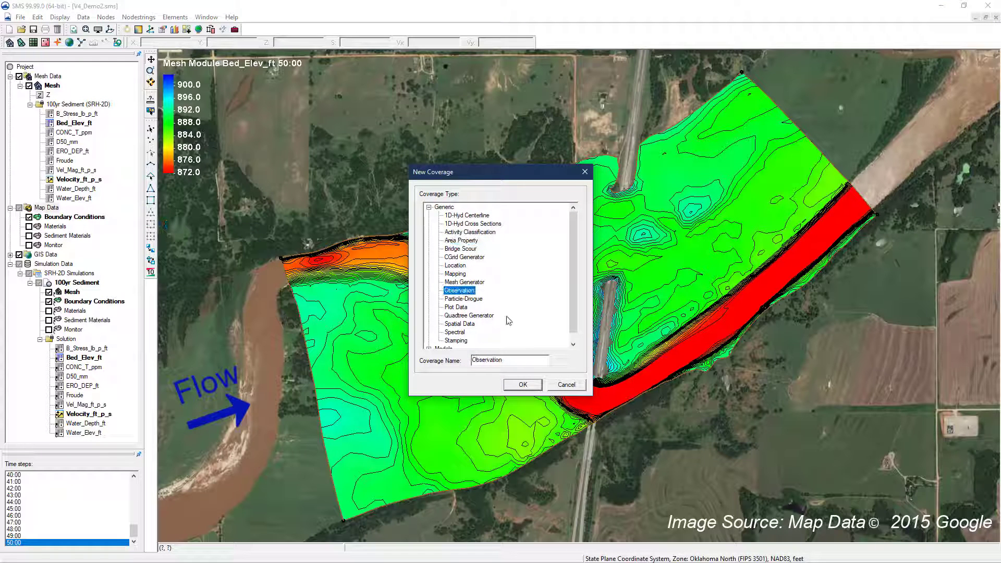
pyautogui.click(523, 385)
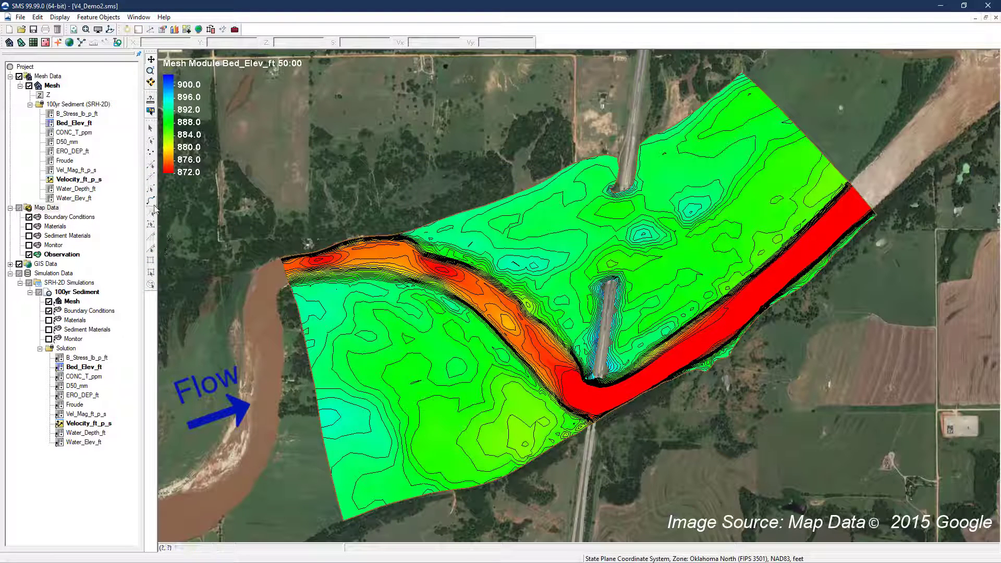
pyautogui.click(151, 155)
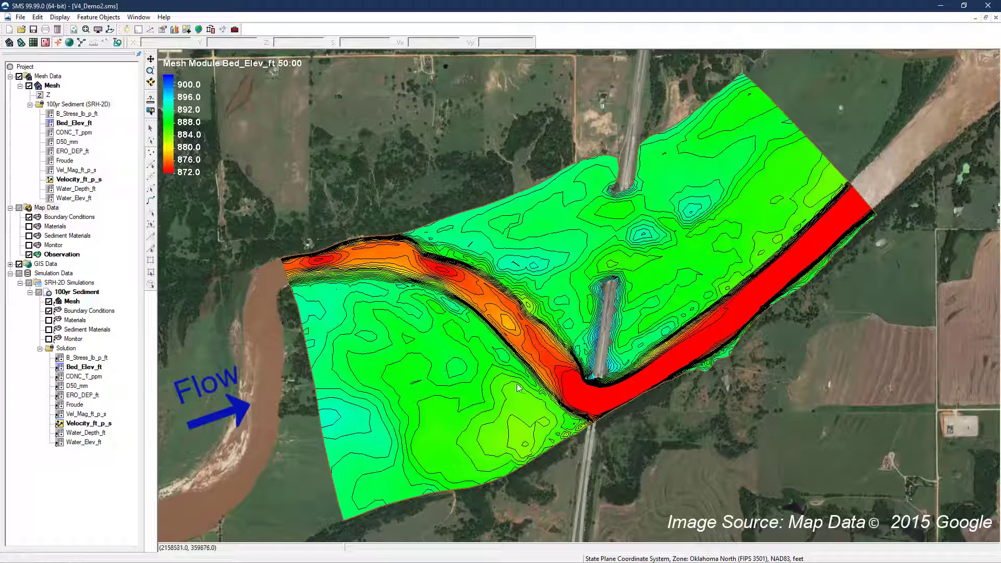
pyautogui.click(595, 397)
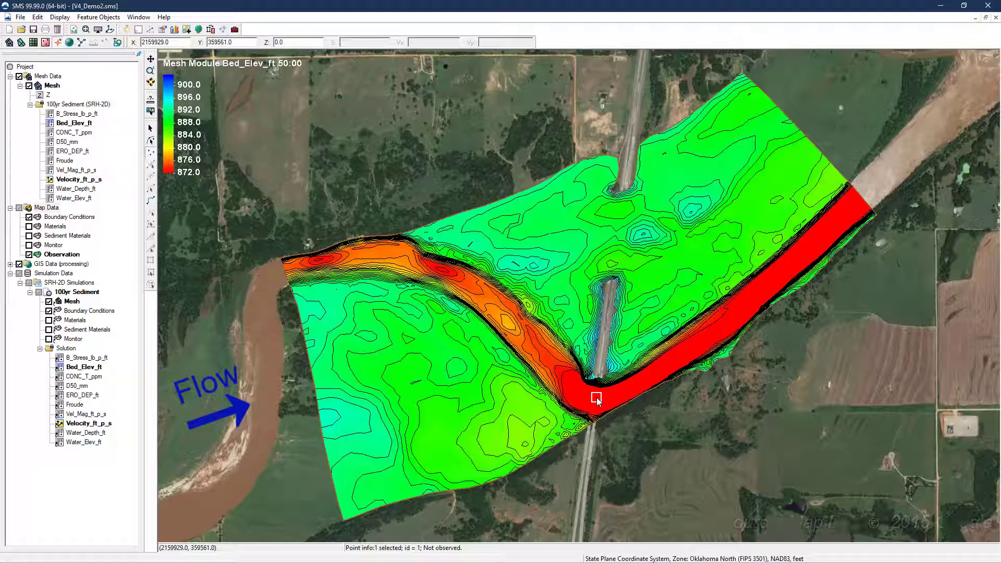
# Plot a time series of only the Bed_Elev_ft dataset at the observation point, review the curve, and close the plot.
pyautogui.click(175, 30)
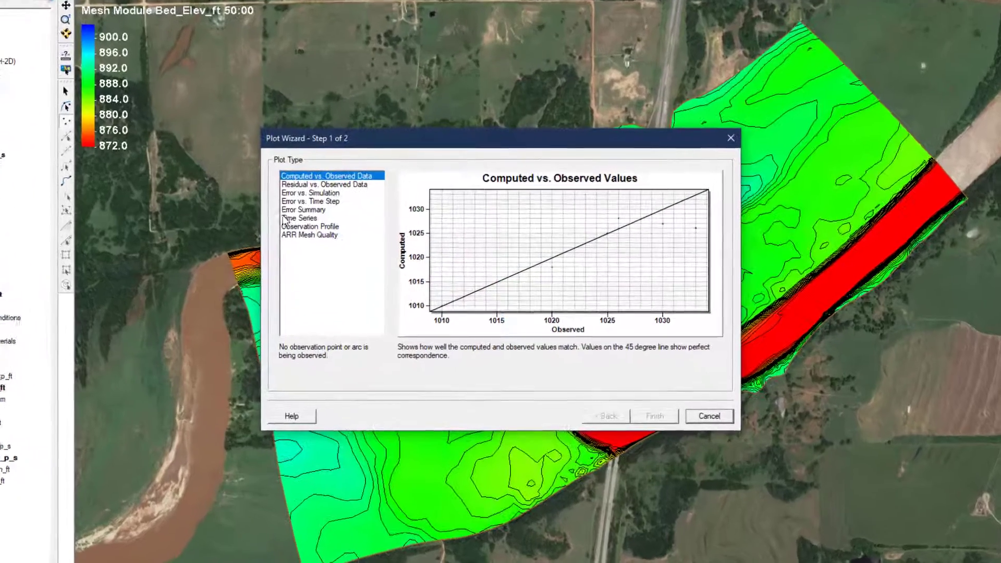
pyautogui.click(337, 229)
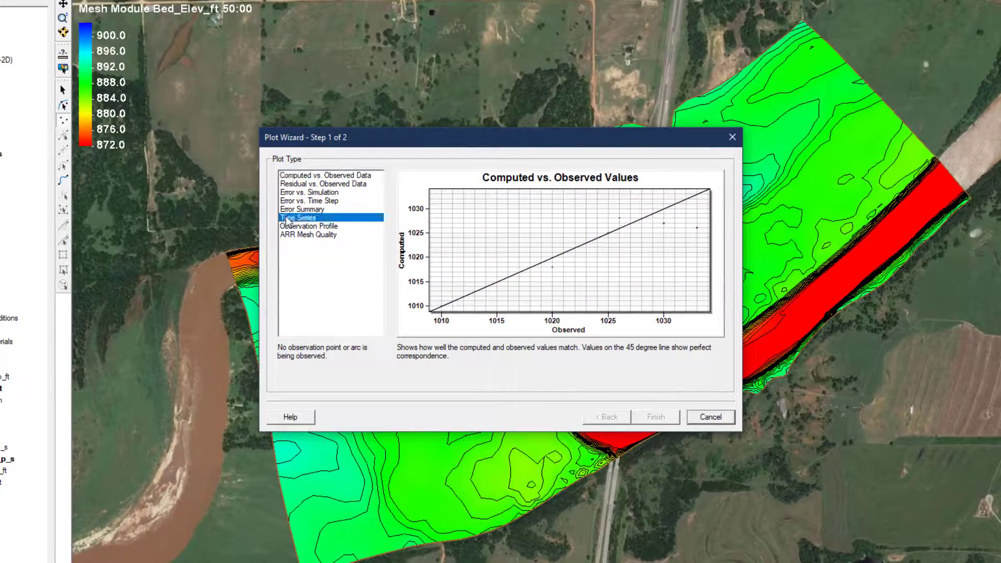
pyautogui.click(655, 417)
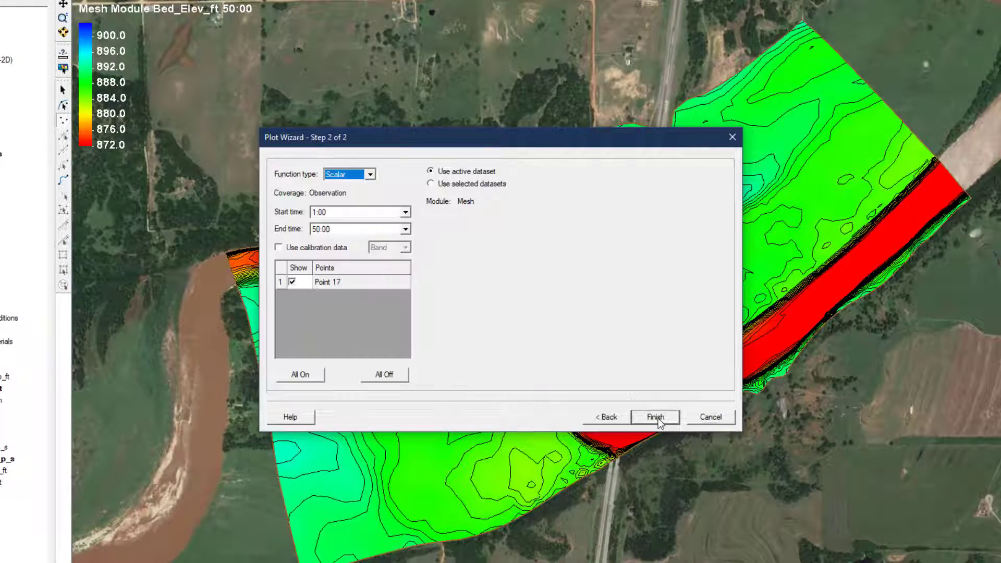
pyautogui.click(430, 184)
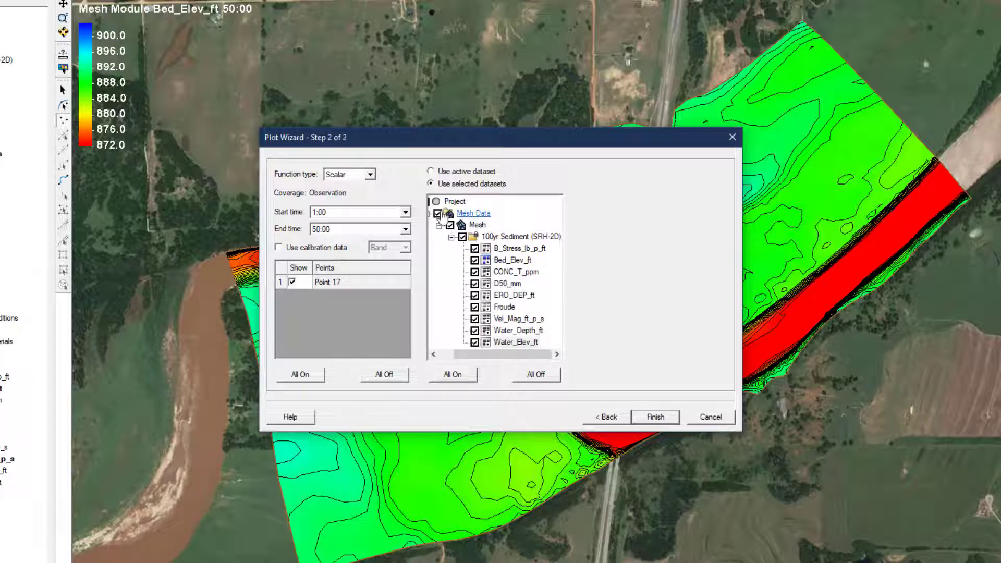
pyautogui.click(536, 375)
pyautogui.click(513, 261)
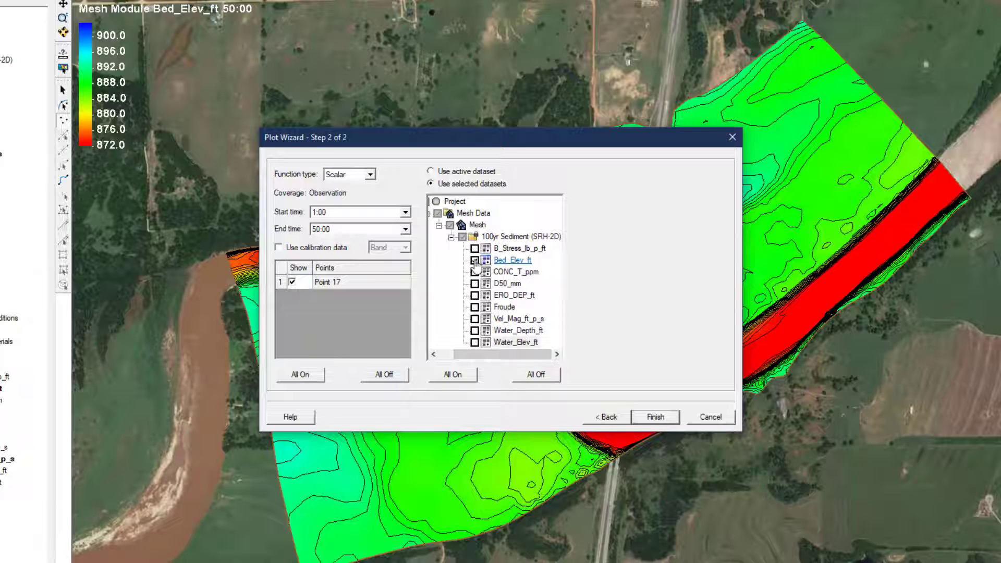
pyautogui.click(475, 260)
pyautogui.click(652, 417)
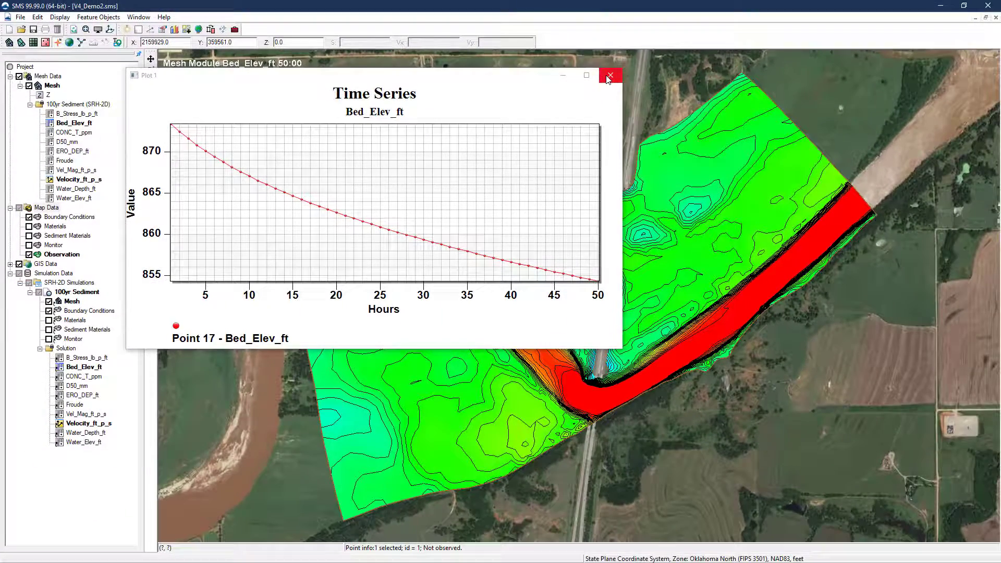
pyautogui.click(608, 76)
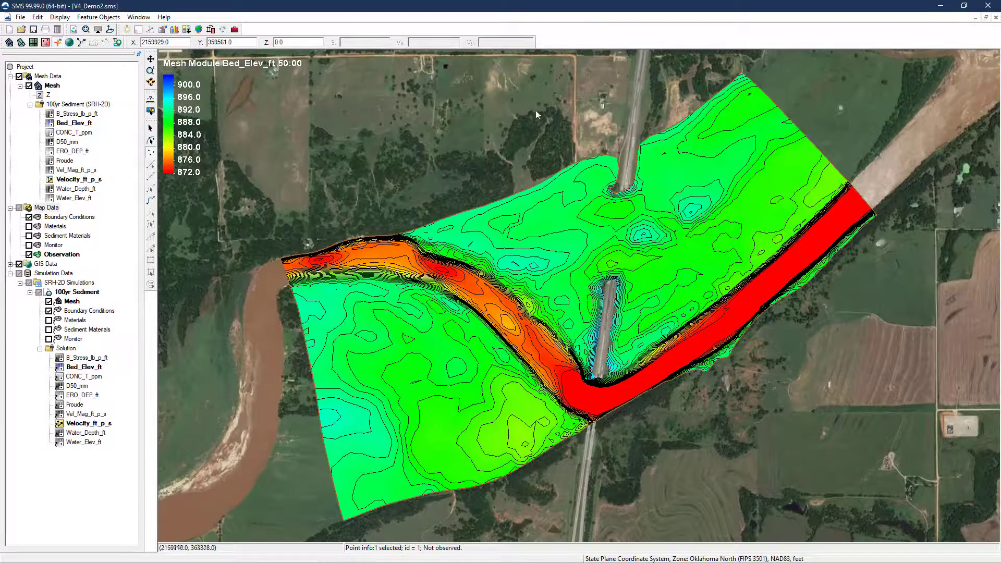
# Set the end time of the 100yr Sediment simulation to 500 hours in its model control.
pyautogui.rightClick(88, 295)
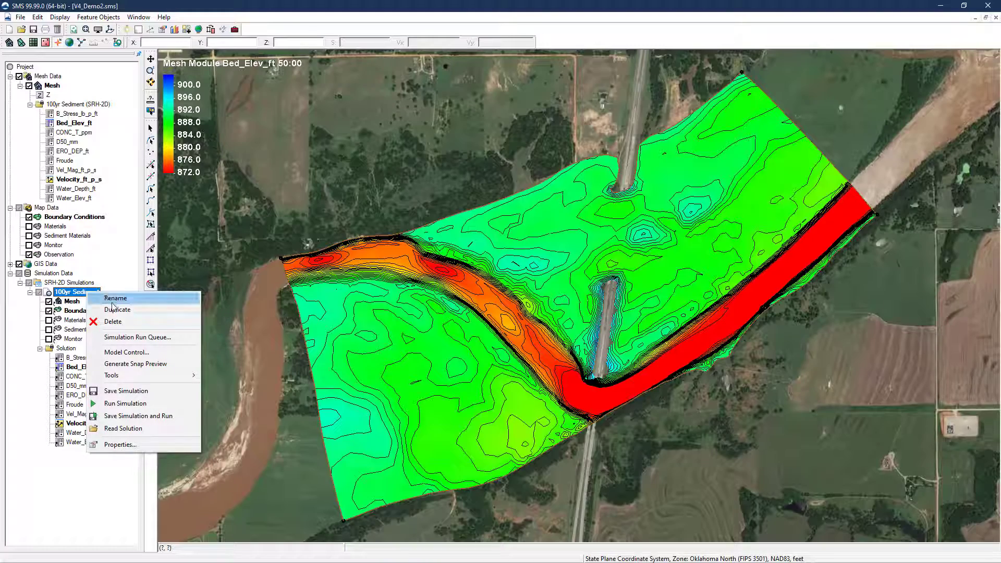
pyautogui.click(123, 353)
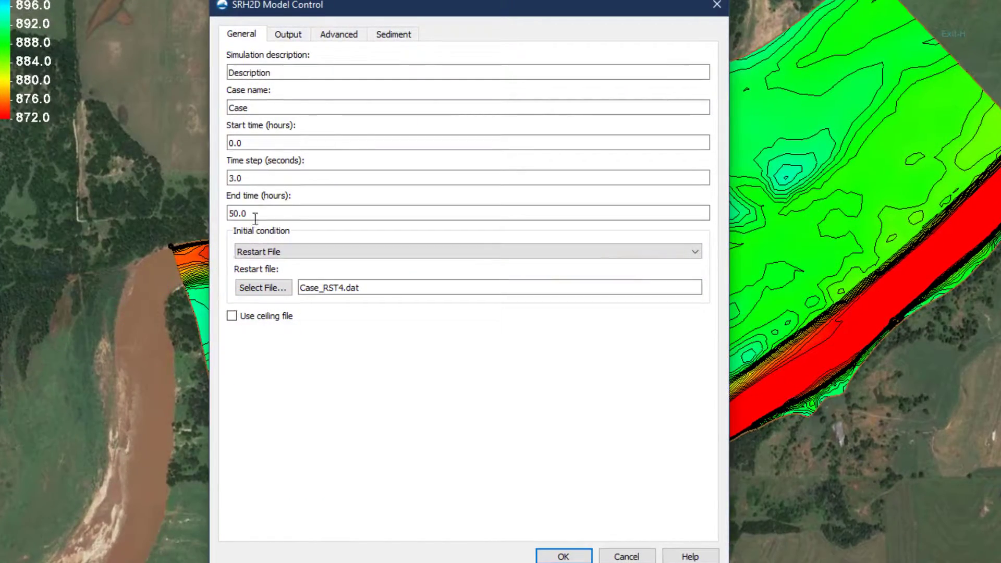
pyautogui.moveTo(256, 218); pyautogui.dragTo(223, 216)
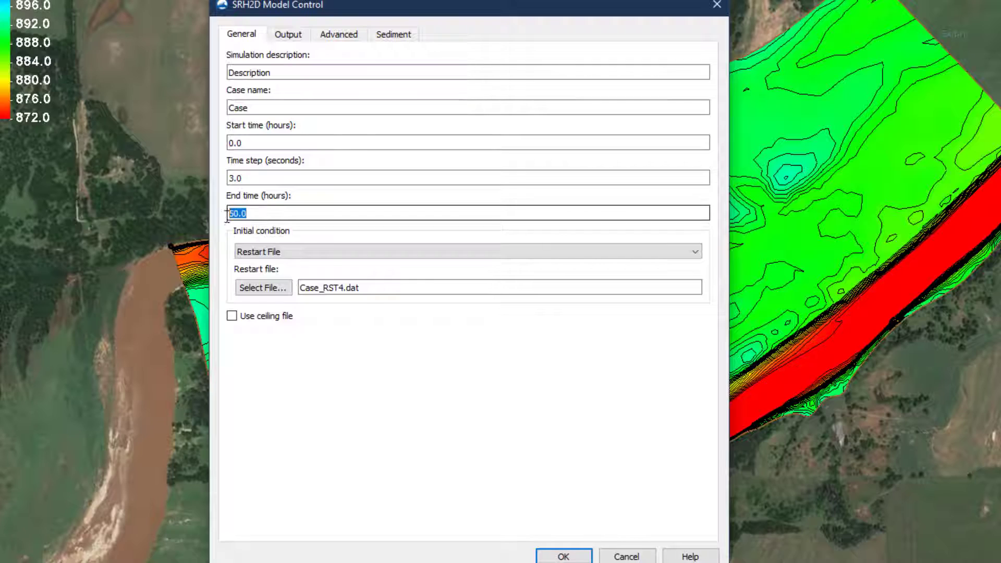
pyautogui.write('50')
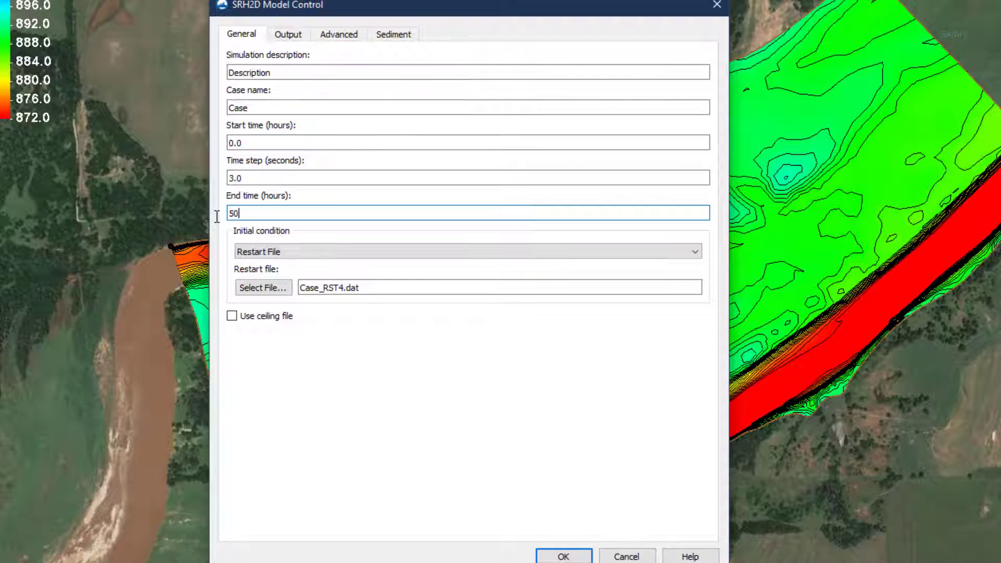
pyautogui.write('0')
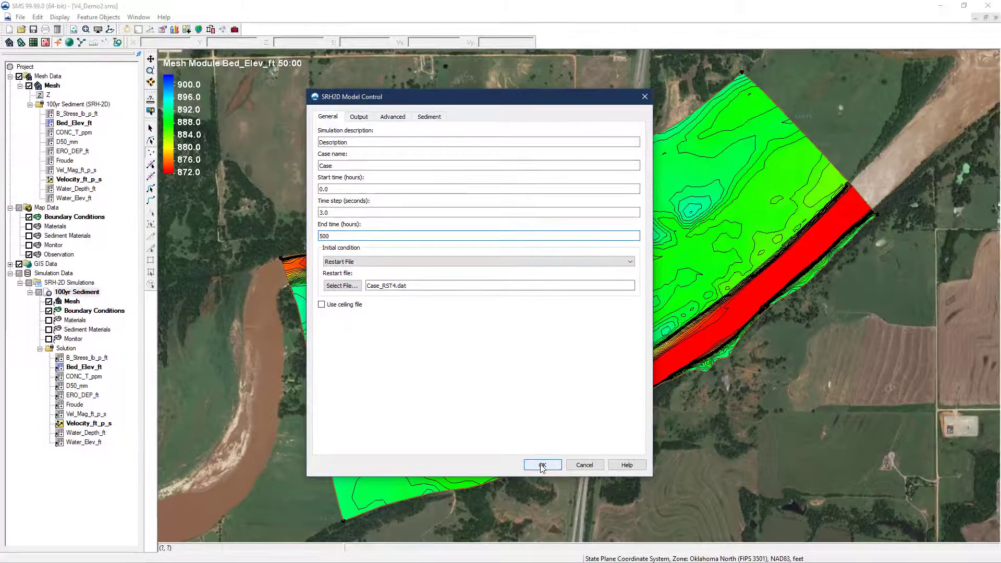
pyautogui.click(542, 465)
# Save and run the 100yr Sediment simulation and load its solution once the run finishes.
pyautogui.click(89, 294)
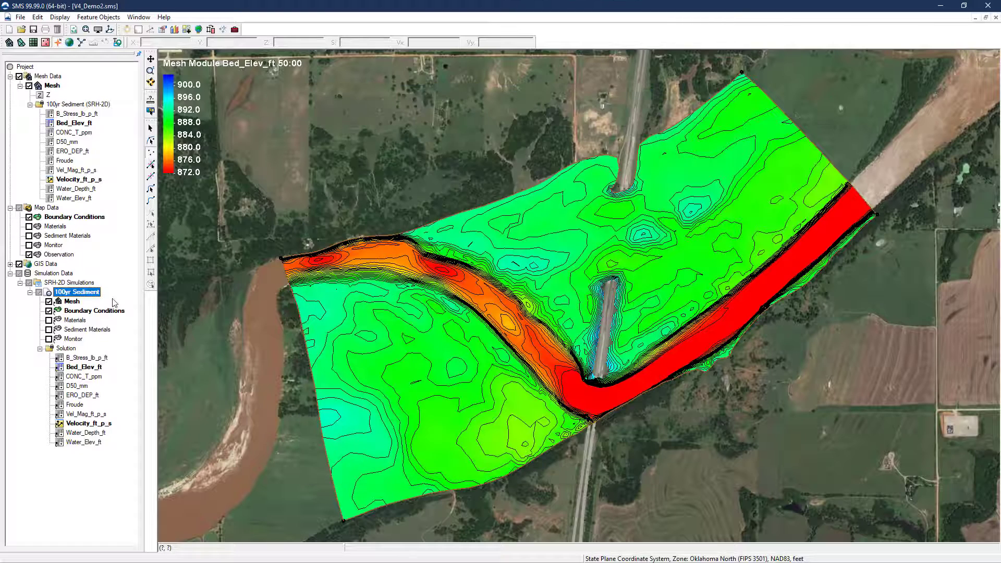
pyautogui.click(90, 296)
pyautogui.rightClick(90, 296)
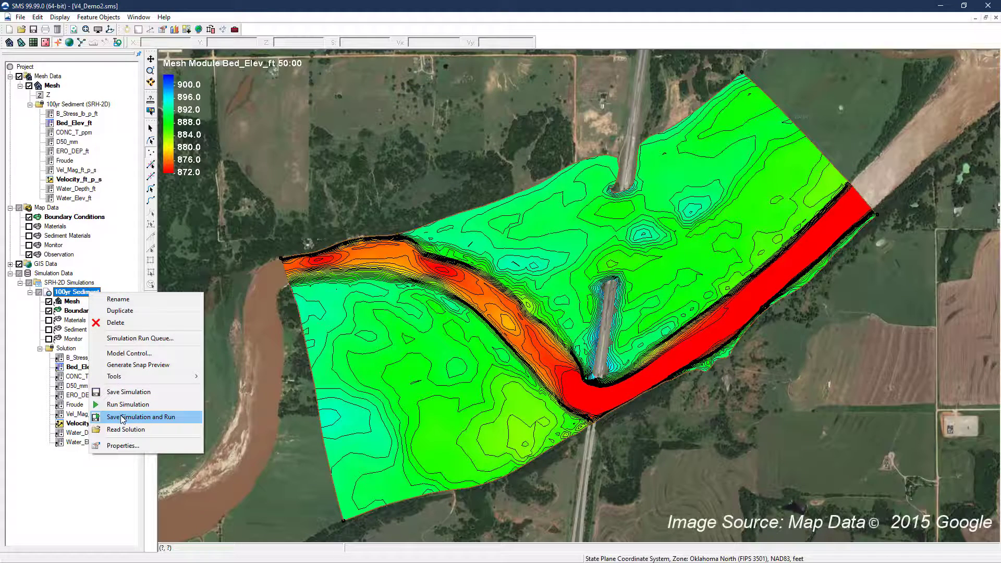
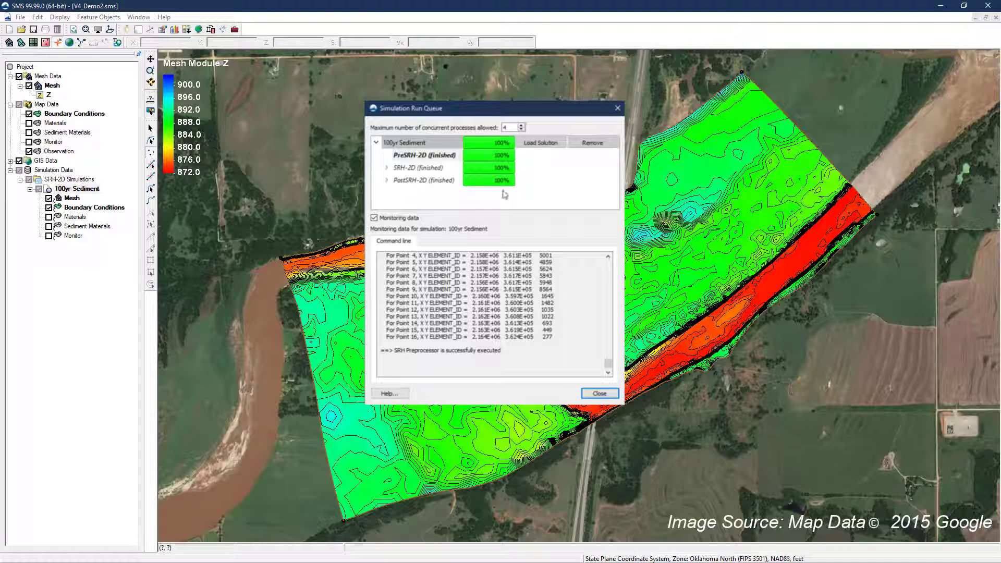
pyautogui.click(538, 145)
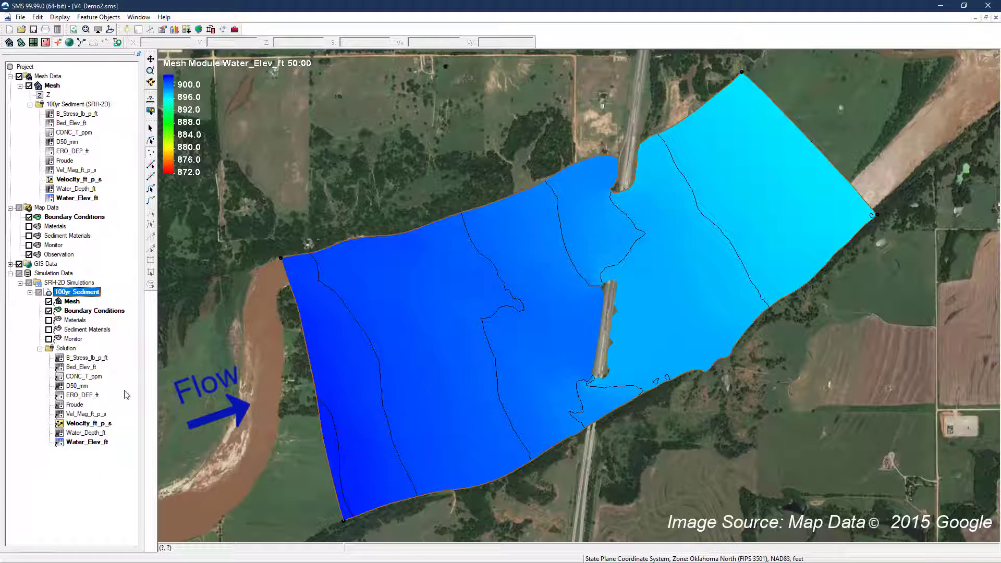
# Display the Bed_Elev_ft dataset and step through its results from 1:00 to 500:00, examining how the channel bed changes over time.
pyautogui.click(74, 123)
pyautogui.scroll(13, 140, 493)
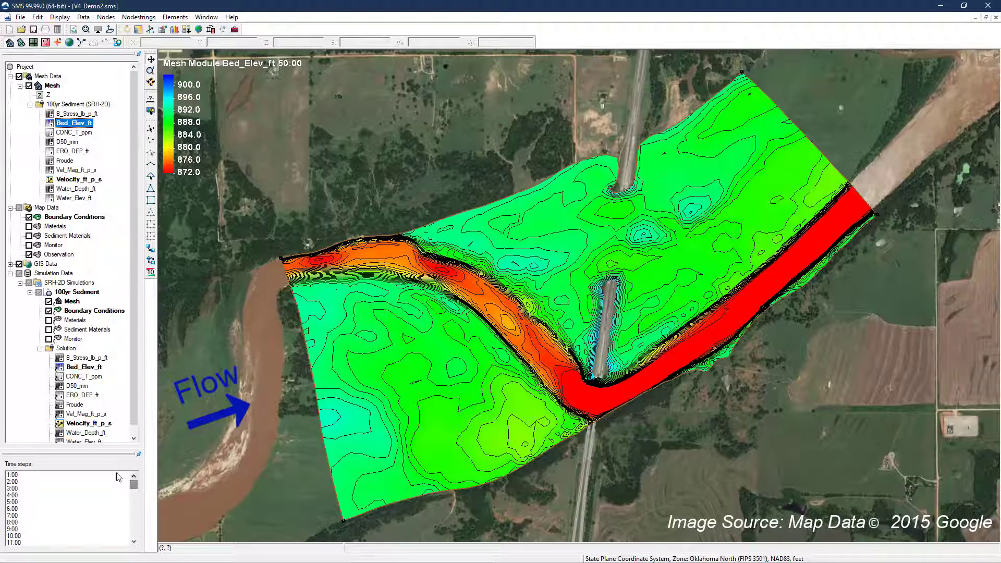
pyautogui.click(116, 475)
pyautogui.press('Down')
pyautogui.press('Down')
pyautogui.press('Down')
pyautogui.press('Down')
pyautogui.press('Down')
pyautogui.press('Down')
pyautogui.press('Down')
pyautogui.press('Down')
pyautogui.press('Down')
pyautogui.press('Down')
pyautogui.press('Down')
pyautogui.press('Down')
pyautogui.press('Down')
pyautogui.press('Down')
pyautogui.press('Down')
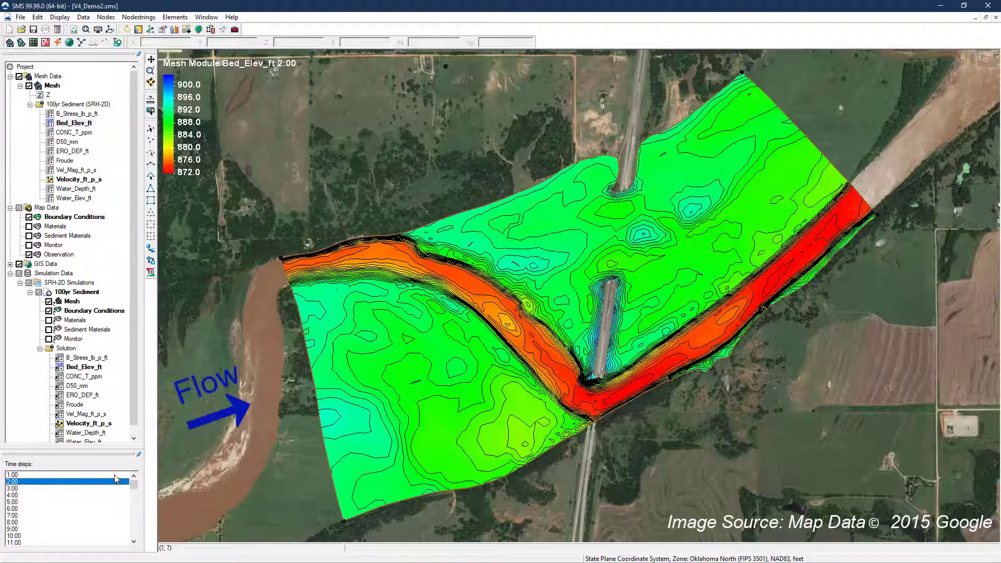
pyautogui.press('Down')
pyautogui.press('Down')
pyautogui.press('Down')
pyautogui.press('Down')
pyautogui.press('Down')
pyautogui.press('Down')
pyautogui.press('Down')
pyautogui.press('Down')
pyautogui.press('Down')
pyautogui.press('Down')
pyautogui.press('Down')
pyautogui.press('Down')
pyautogui.press('Down')
pyautogui.press('Down')
pyautogui.press('Down')
pyautogui.press('Down')
pyautogui.press('Down')
pyautogui.press('Down')
pyautogui.press('Down')
pyautogui.press('Down')
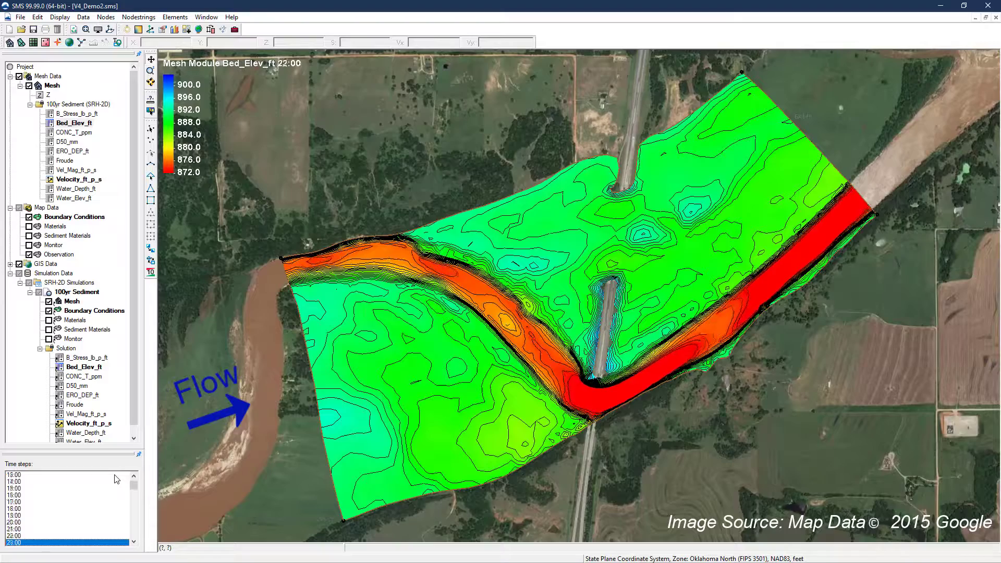
pyautogui.press('Down')
pyautogui.press('Down')
pyautogui.press('Down')
pyautogui.press('Down')
pyautogui.press('Down')
pyautogui.press('Down')
pyautogui.press('Down')
pyautogui.press('Down')
pyautogui.press('Down')
pyautogui.press('Down')
pyautogui.press('Down')
pyautogui.press('Down')
pyautogui.press('Down')
pyautogui.press('Down')
pyautogui.press('Down')
pyautogui.press('Down')
pyautogui.press('Down')
pyautogui.press('Down')
pyautogui.press('Down')
pyautogui.press('Down')
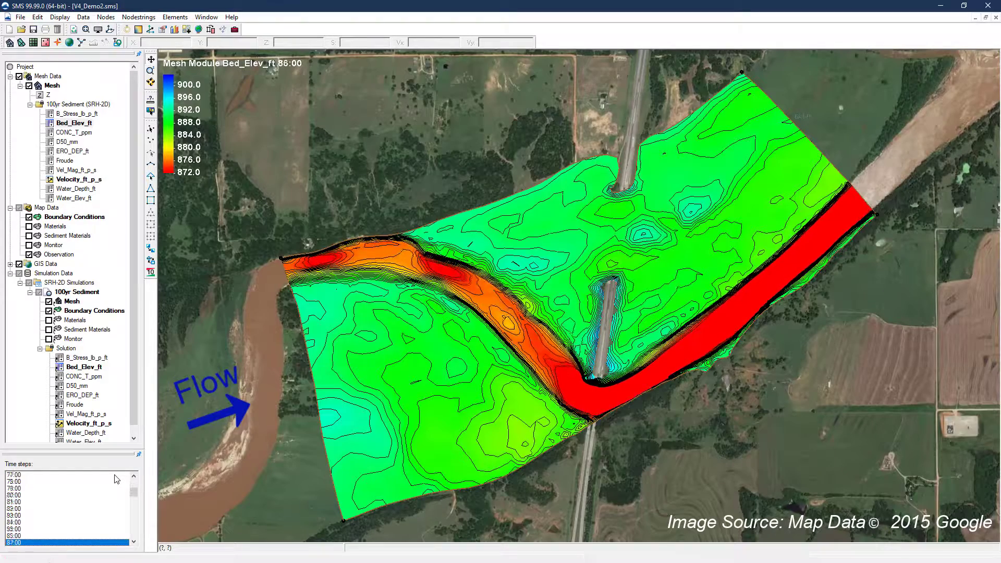
pyautogui.press('Down')
pyautogui.press('Down')
pyautogui.press('Down')
pyautogui.press('Down')
pyautogui.press('Down')
pyautogui.press('Down')
pyautogui.press('Down')
pyautogui.press('Down')
pyautogui.press('Down')
pyautogui.press('Down')
pyautogui.press('Down')
pyautogui.press('Down')
pyautogui.press('Down')
pyautogui.press('Down')
pyautogui.press('Down')
pyautogui.press('Down')
pyautogui.press('Down')
pyautogui.press('Down')
pyautogui.press('Down')
pyautogui.press('Down')
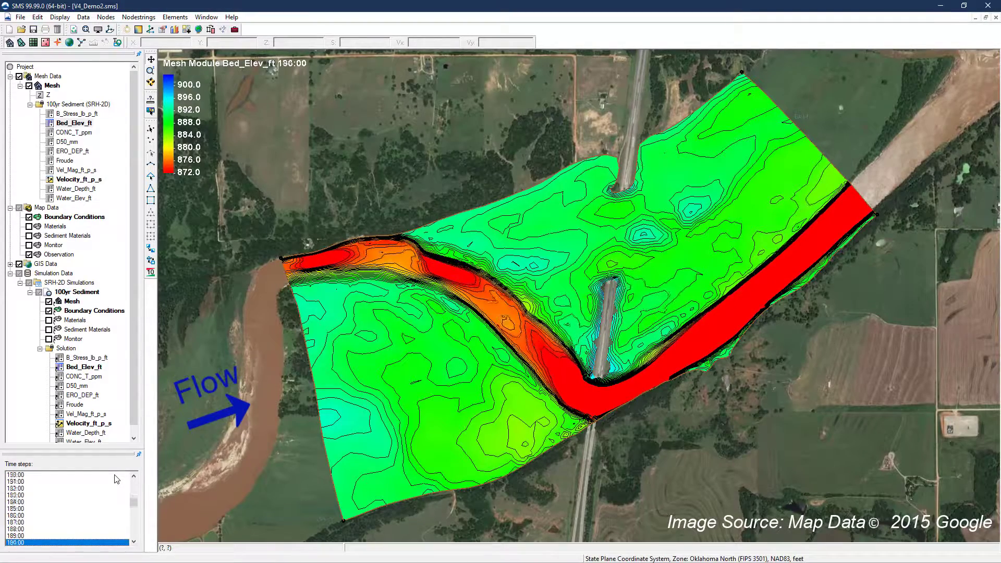
pyautogui.press('Down')
pyautogui.press('Down')
pyautogui.press('Down')
pyautogui.press('Down')
pyautogui.press('Down')
pyautogui.press('Down')
pyautogui.press('Down')
pyautogui.press('Down')
pyautogui.press('Down')
pyautogui.press('Down')
pyautogui.press('Down')
pyautogui.press('Down')
pyautogui.press('Down')
pyautogui.press('Down')
pyautogui.press('Down')
pyautogui.press('Down')
pyautogui.press('Down')
pyautogui.press('Down')
pyautogui.press('Down')
pyautogui.press('Down')
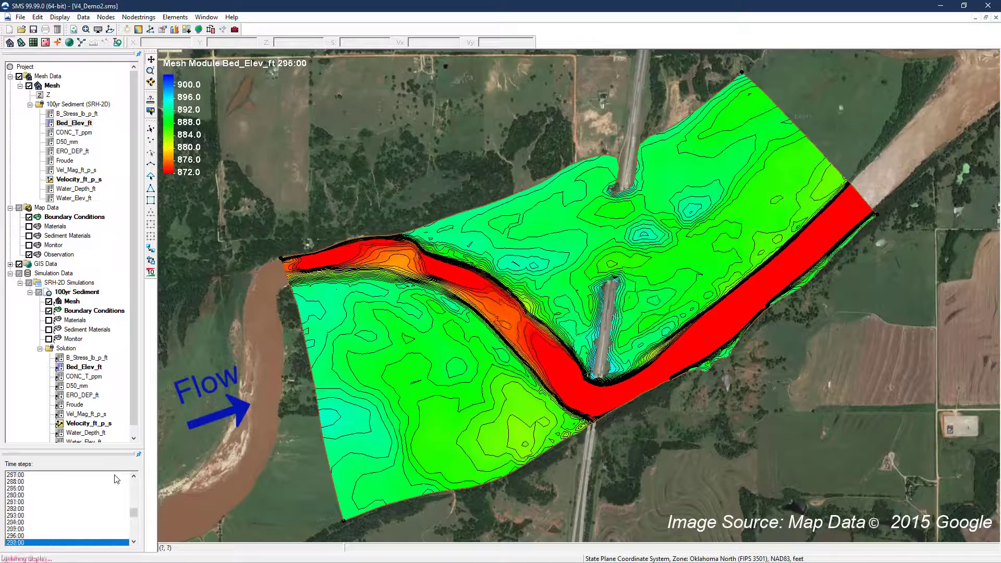
pyautogui.press('Down')
pyautogui.press('Down')
pyautogui.press('Down')
pyautogui.press('Down')
pyautogui.press('Down')
pyautogui.press('Down')
pyautogui.press('Down')
pyautogui.press('Down')
pyautogui.press('Down')
pyautogui.press('Down')
pyautogui.press('Down')
pyautogui.press('Down')
pyautogui.press('Down')
pyautogui.press('Down')
pyautogui.press('Down')
pyautogui.press('Down')
pyautogui.press('Down')
pyautogui.press('Down')
pyautogui.press('Down')
pyautogui.press('Down')
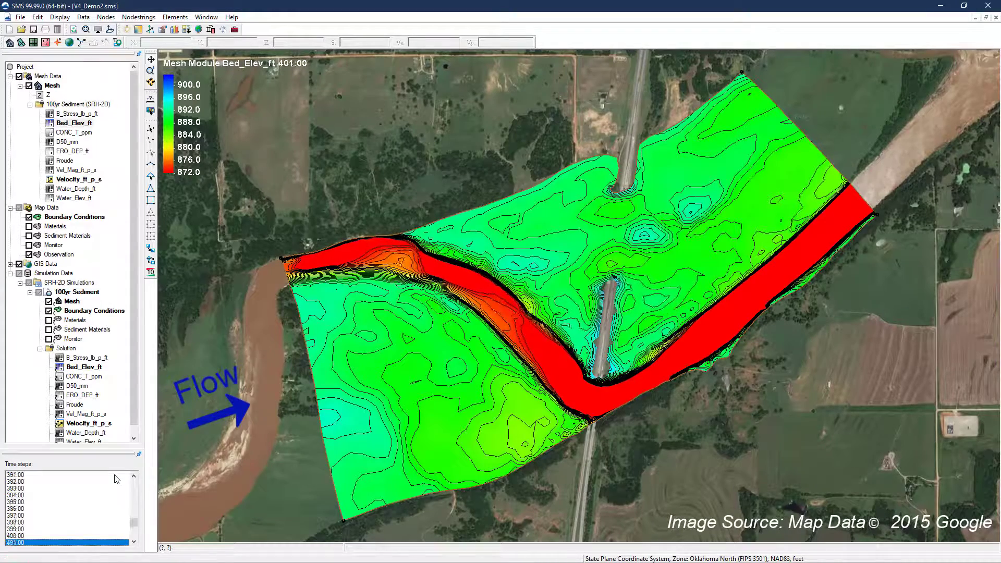
pyautogui.press('Down')
pyautogui.press('Down')
pyautogui.press('Down')
pyautogui.press('Down')
pyautogui.press('Down')
pyautogui.press('Down')
pyautogui.press('Down')
pyautogui.press('Down')
pyautogui.press('Down')
pyautogui.press('Down')
pyautogui.press('Down')
pyautogui.press('Down')
pyautogui.press('Down')
pyautogui.press('Down')
pyautogui.press('Down')
pyautogui.press('Down')
pyautogui.press('Down')
pyautogui.press('Down')
pyautogui.press('Down')
pyautogui.press('Down')
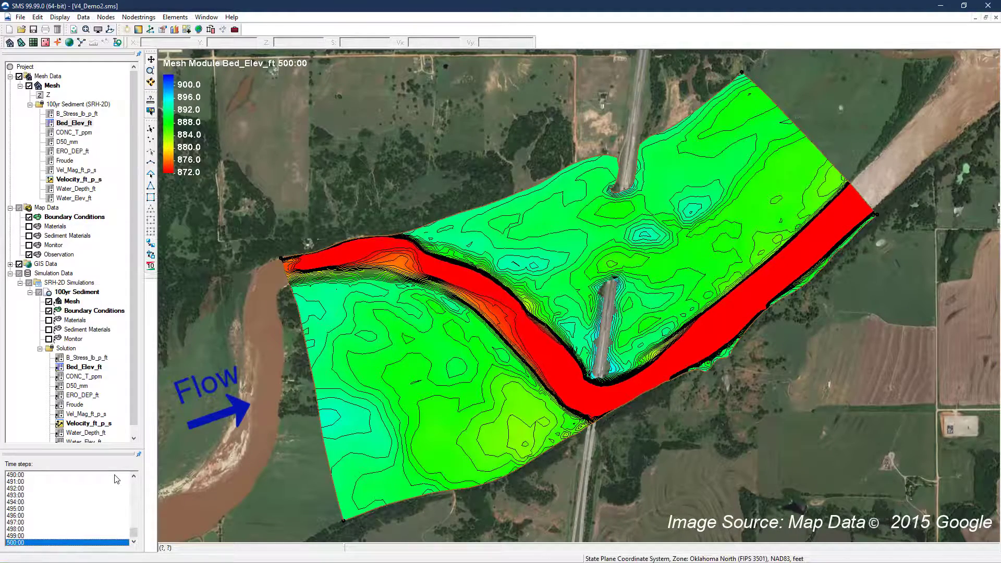
# Plot a time series of Bed_Elev_ft from 1:00 to 500:00 at the Observation coverage's point, review the curve, and close the plot.
pyautogui.click(61, 255)
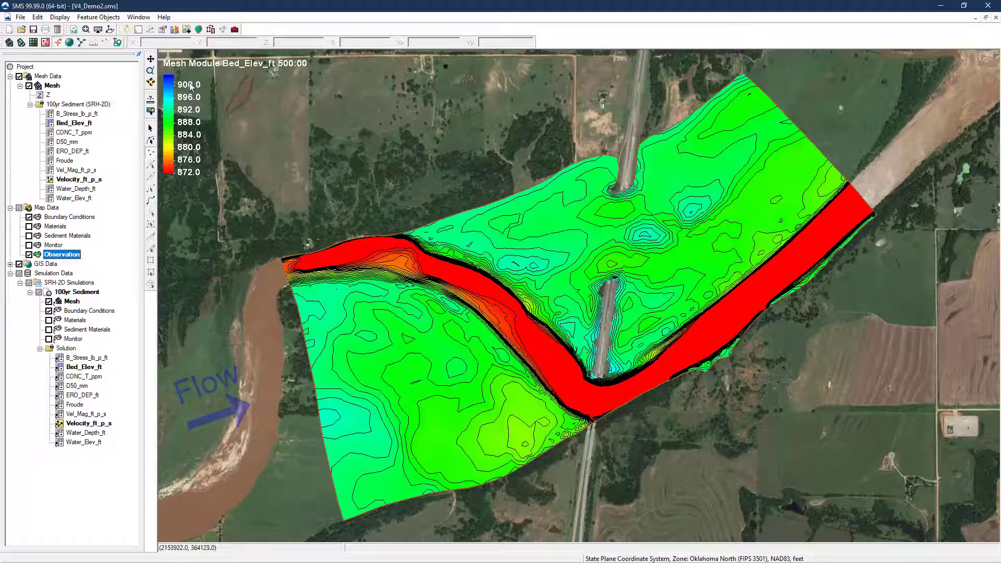
pyautogui.click(175, 29)
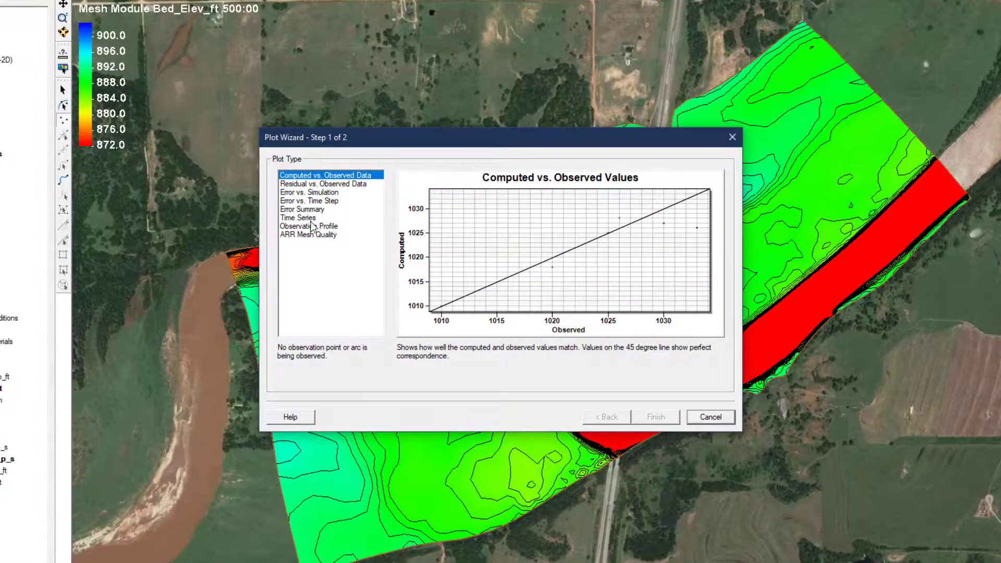
pyautogui.click(308, 218)
pyautogui.click(657, 417)
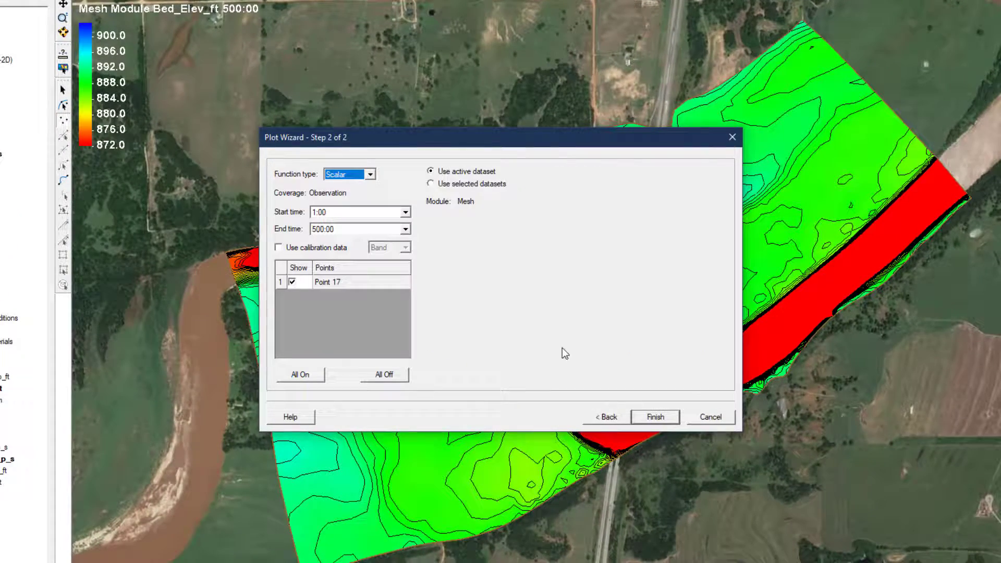
pyautogui.click(439, 186)
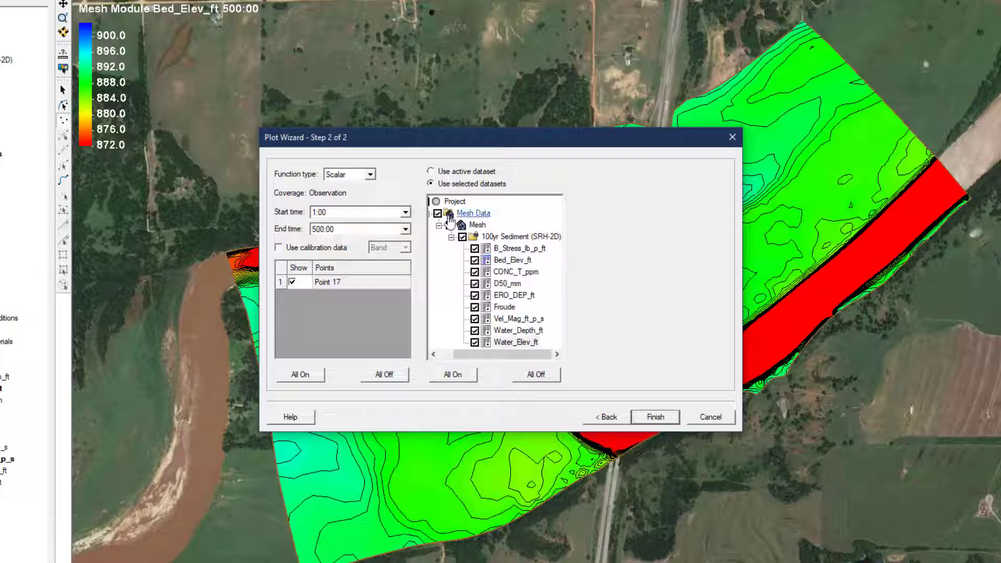
pyautogui.click(475, 261)
pyautogui.click(652, 416)
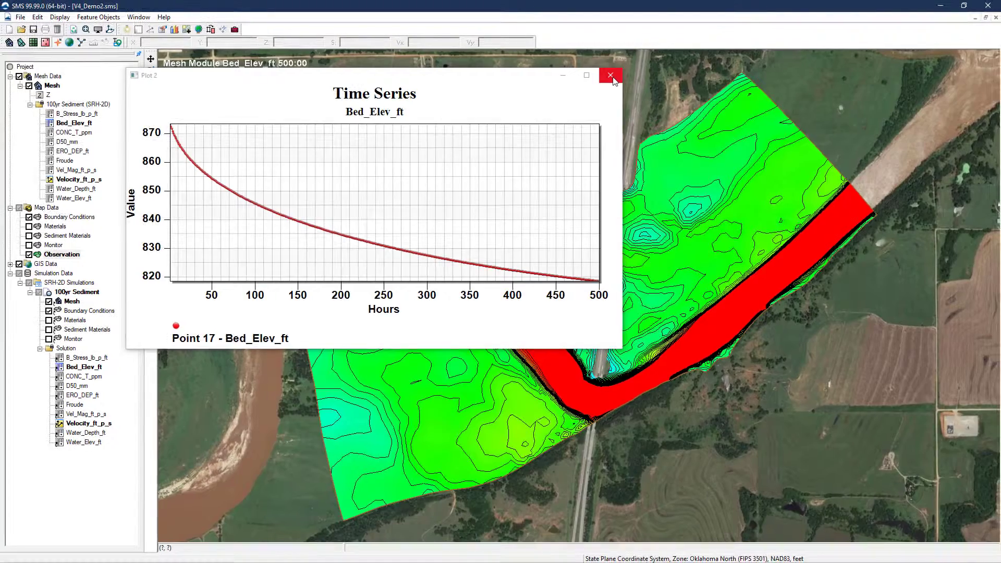
pyautogui.click(610, 76)
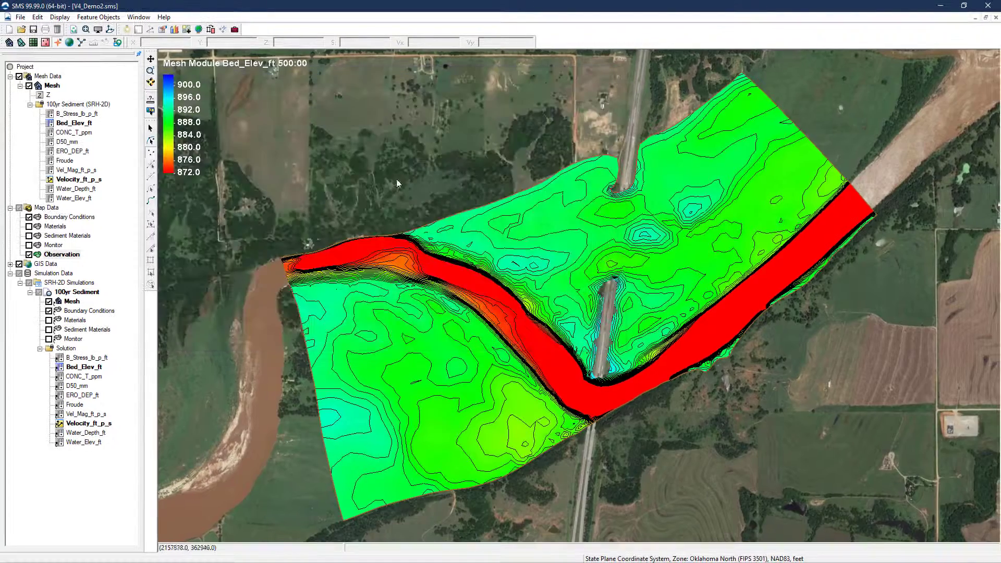